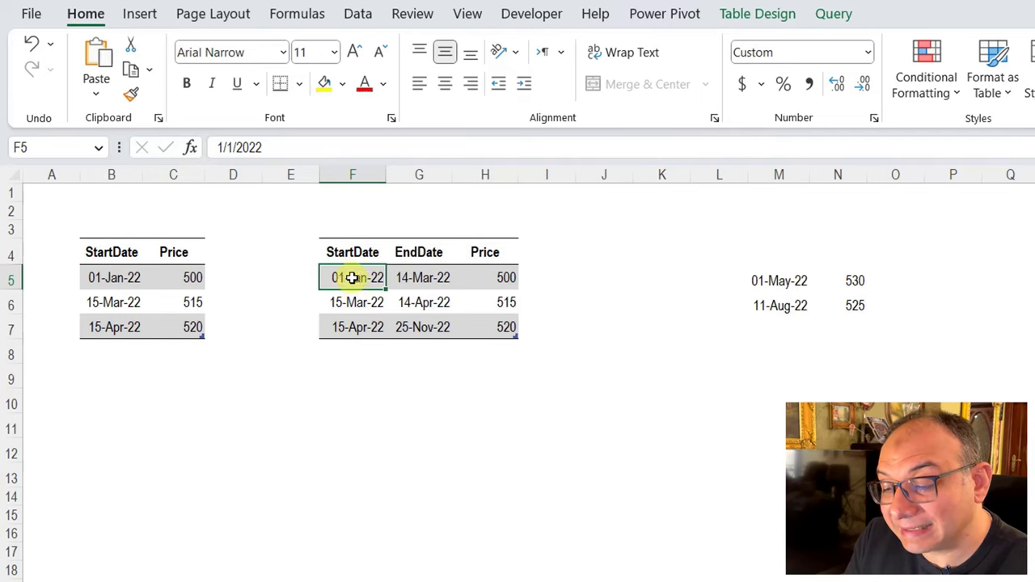
# Step: Examine the start and end dates of the price periods in the StartDate, EndDate and Price table
pyautogui.click(420, 279)
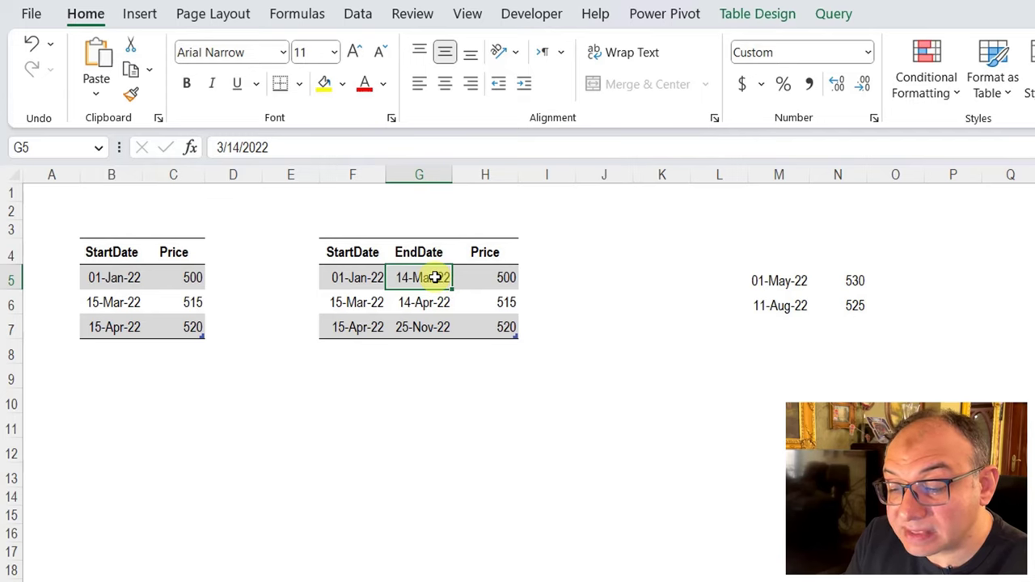
pyautogui.click(358, 300)
pyautogui.click(355, 327)
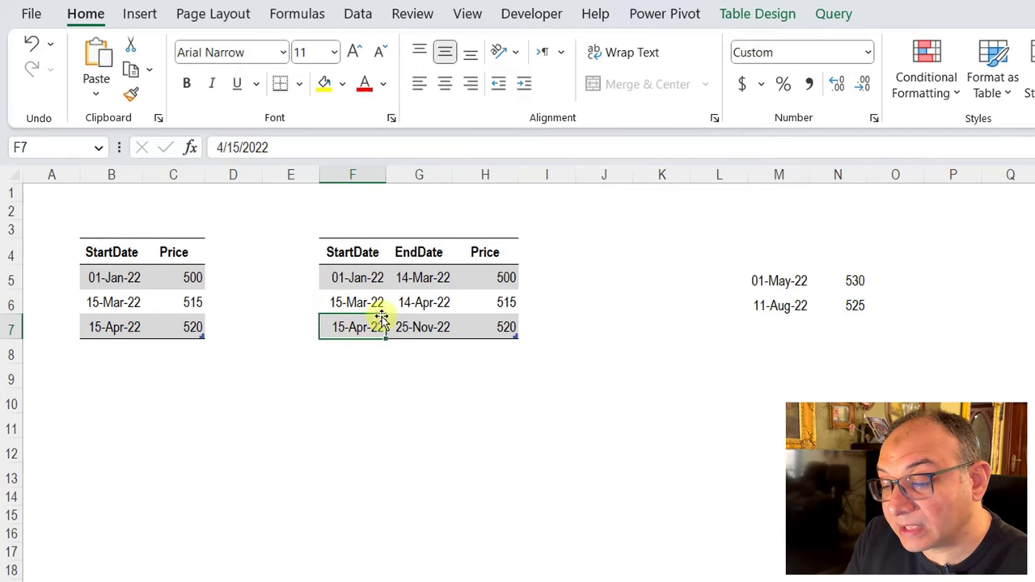
pyautogui.click(423, 327)
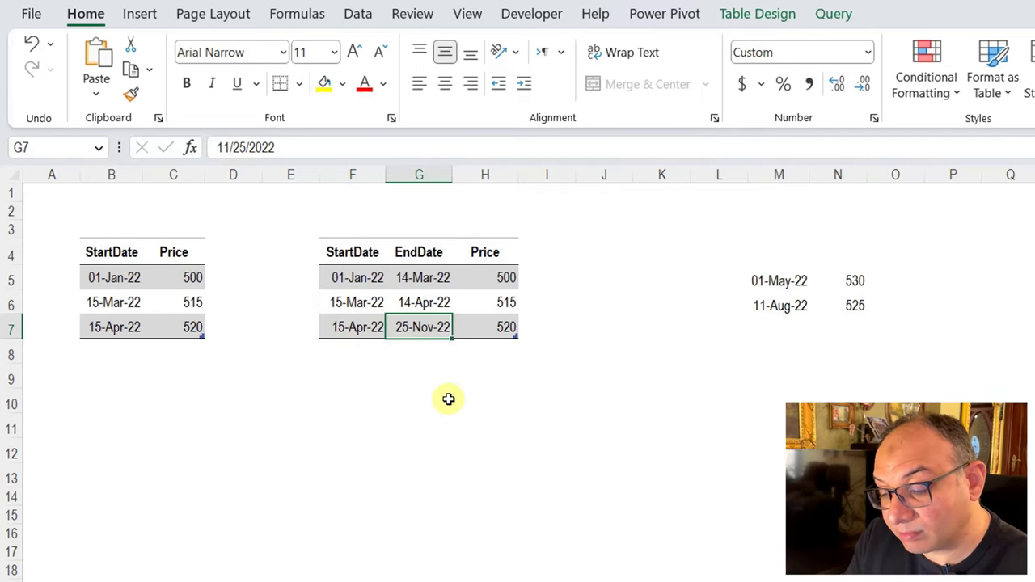
pyautogui.click(619, 377)
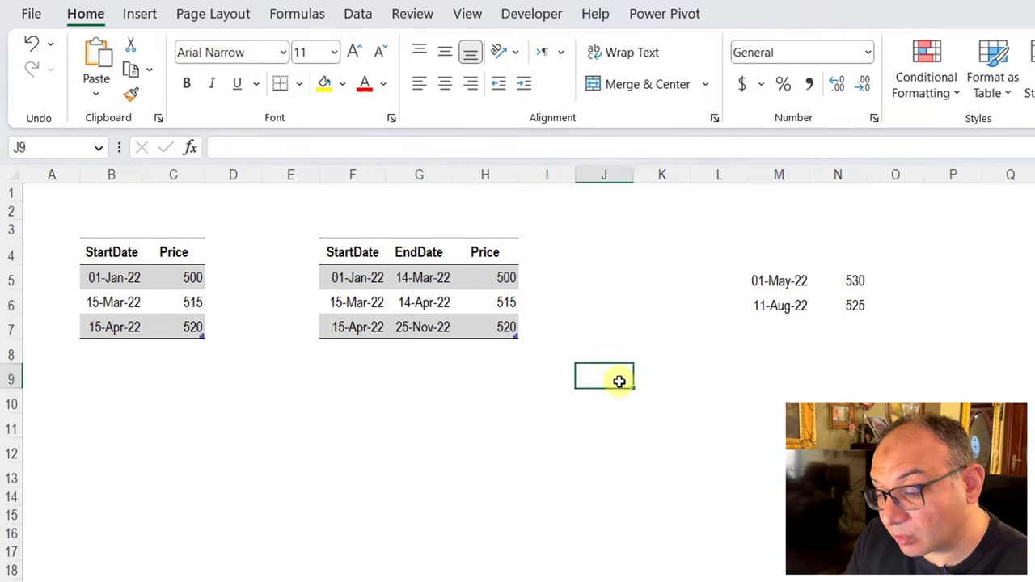
# Step: Copy the 01-May-22 (530) and 11-Aug-22 (525) entries from M5:N6 to the end of the StartDate and Price table, starting at B8
pyautogui.moveTo(773, 282); pyautogui.dragTo(827, 302)
pyautogui.hotkey('ctrl', 'c')
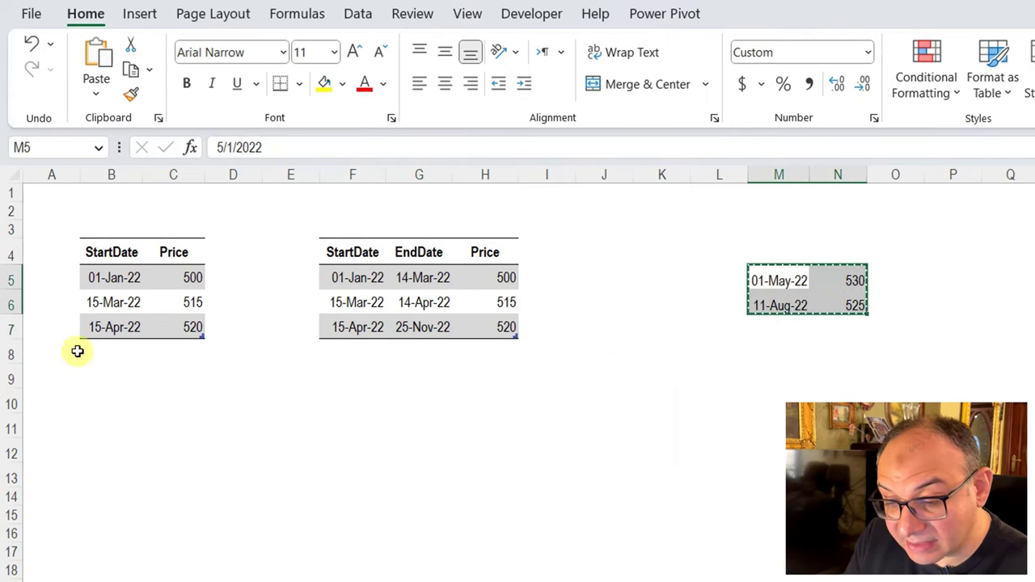
pyautogui.click(121, 343)
pyautogui.hotkey('ctrl', 'v')
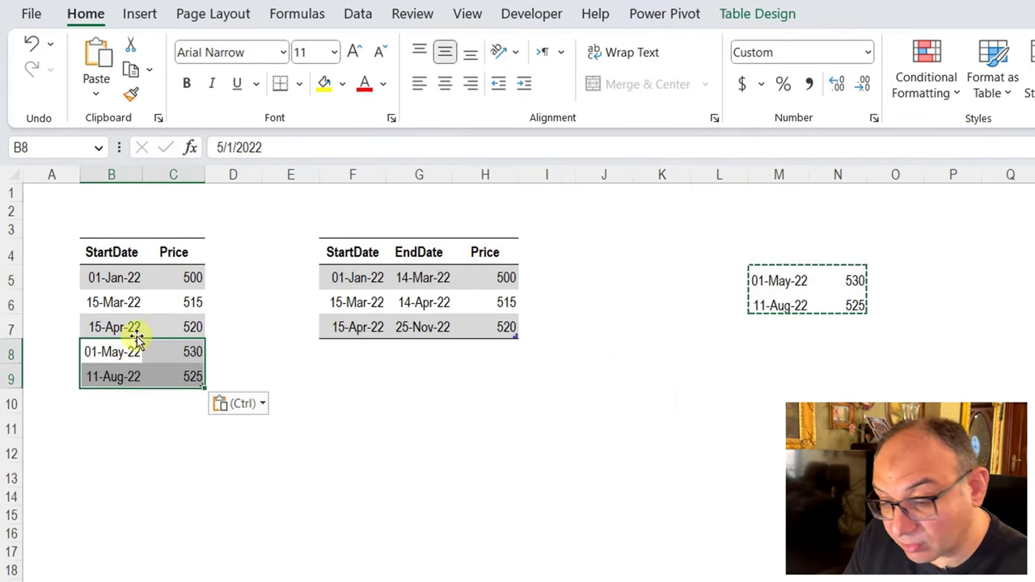
# Step: Refresh the StartDate, EndDate and Price query table and check the dates of its added rows
pyautogui.click(324, 306)
pyautogui.rightClick(342, 307)
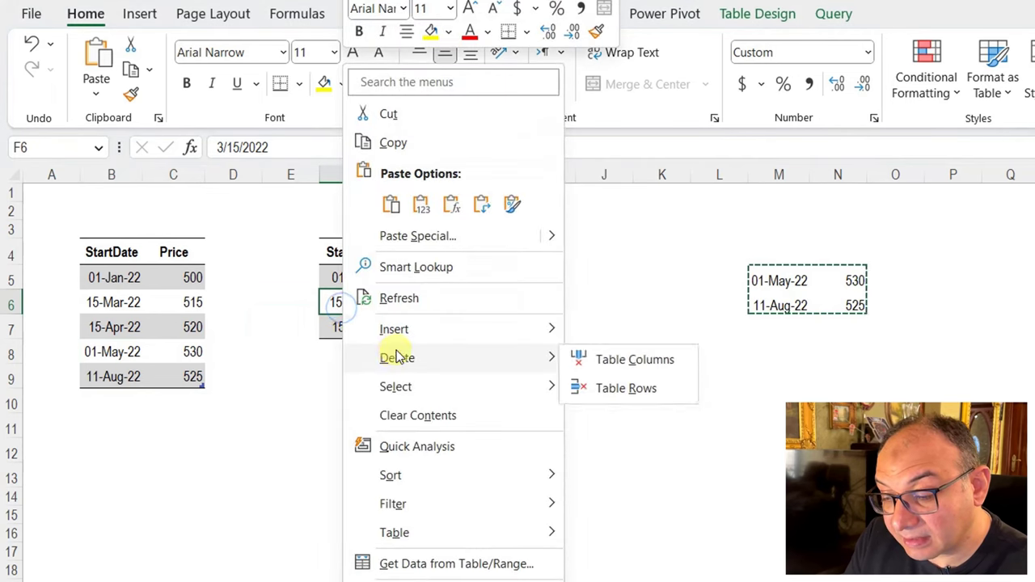
pyautogui.click(402, 301)
pyautogui.click(374, 364)
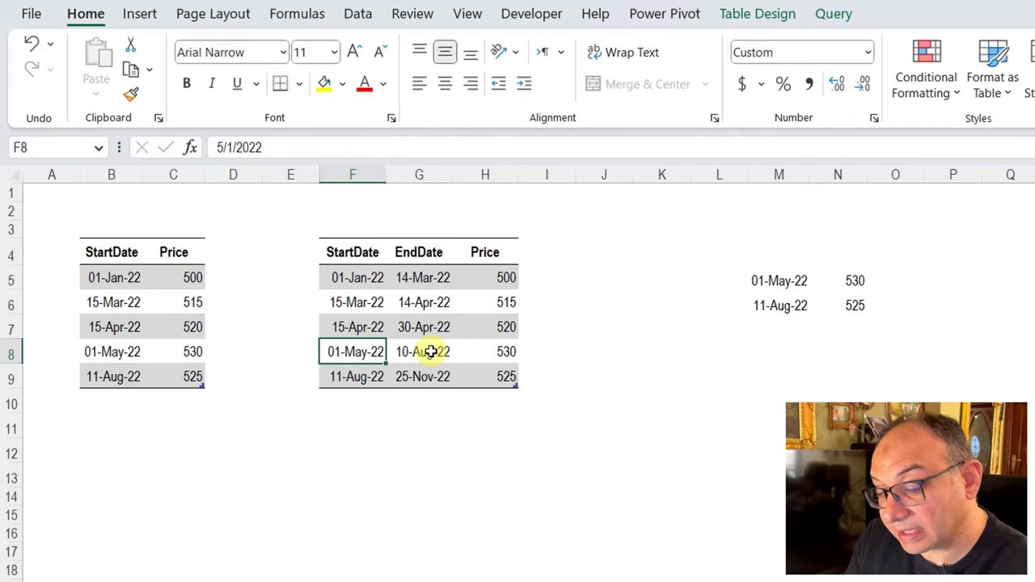
pyautogui.click(356, 374)
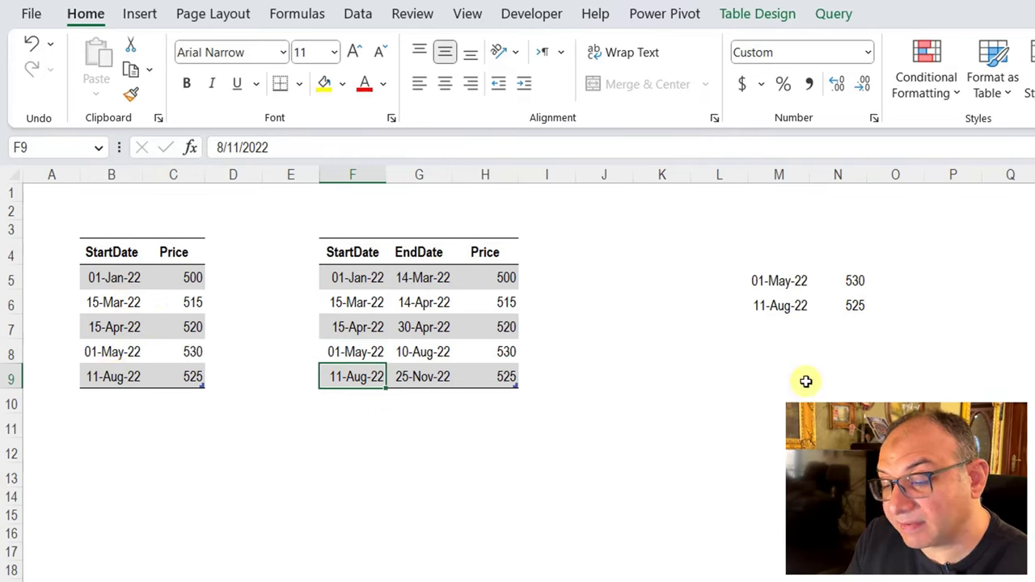
pyautogui.click(769, 302)
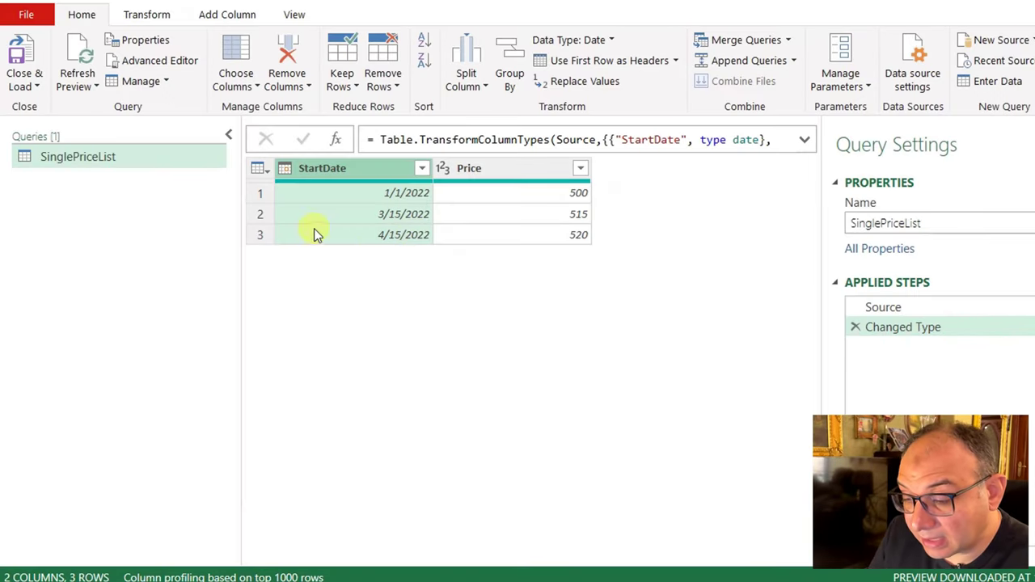
# Step: In the Power Query Editor, review the Source and Changed Type steps of SinglePriceList and the start date and price of each row
pyautogui.click(891, 309)
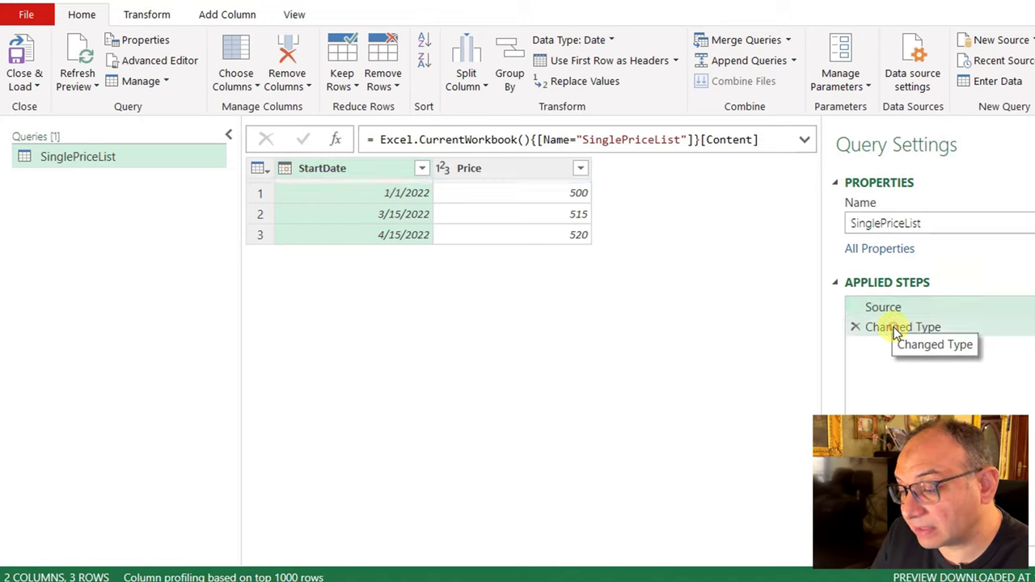
pyautogui.click(894, 327)
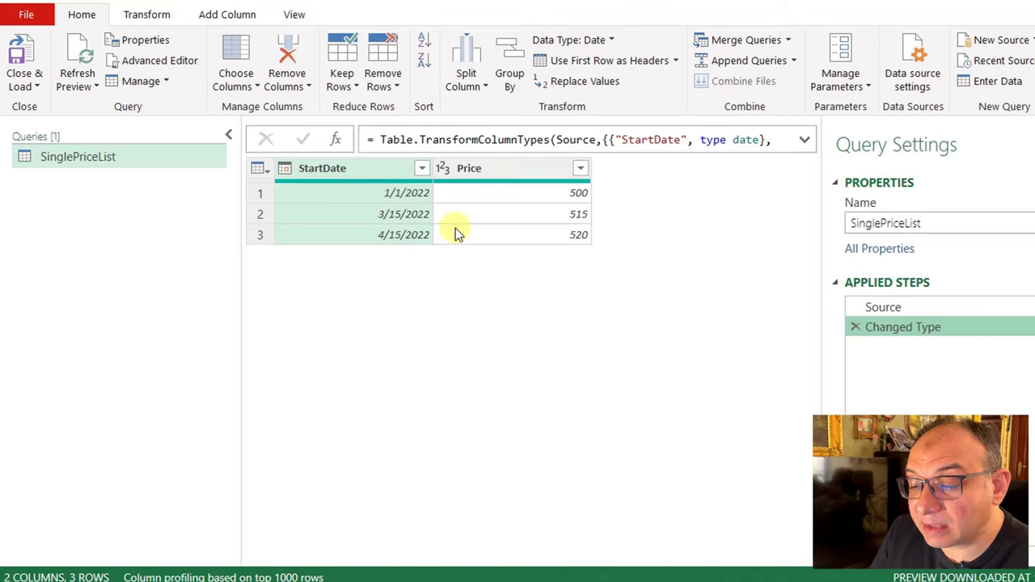
pyautogui.click(259, 198)
pyautogui.click(261, 214)
pyautogui.click(261, 234)
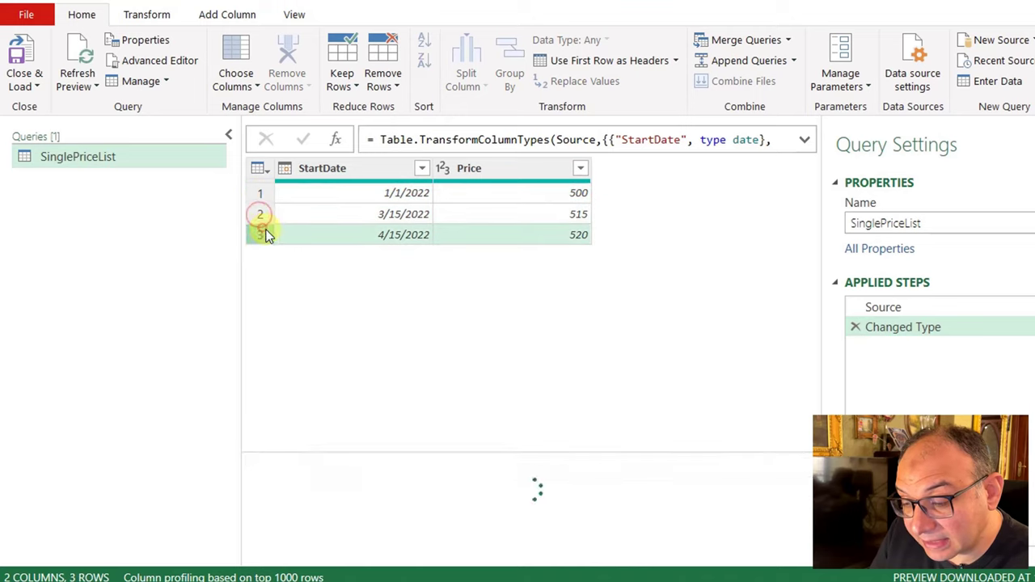
pyautogui.click(261, 194)
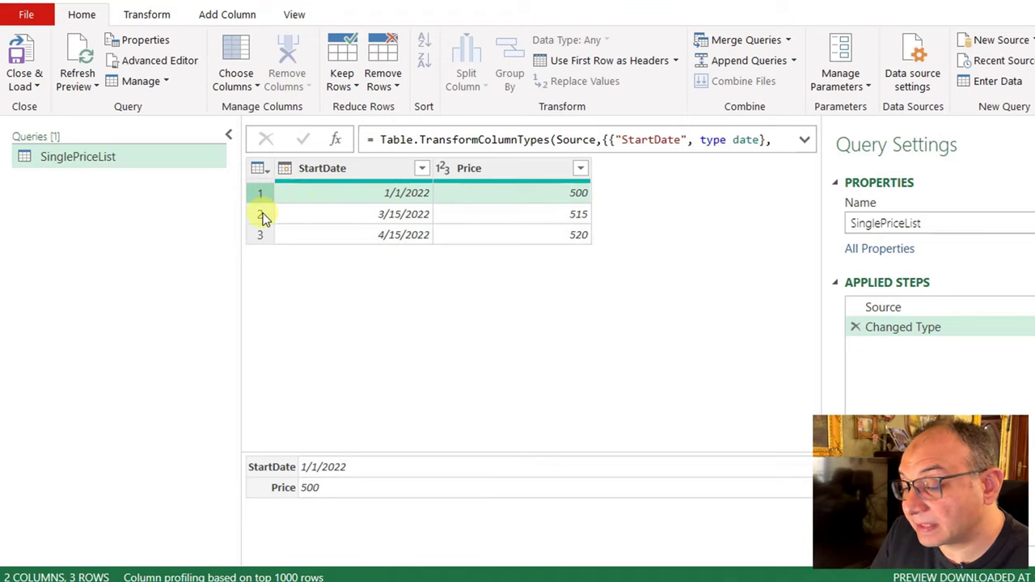
pyautogui.click(262, 215)
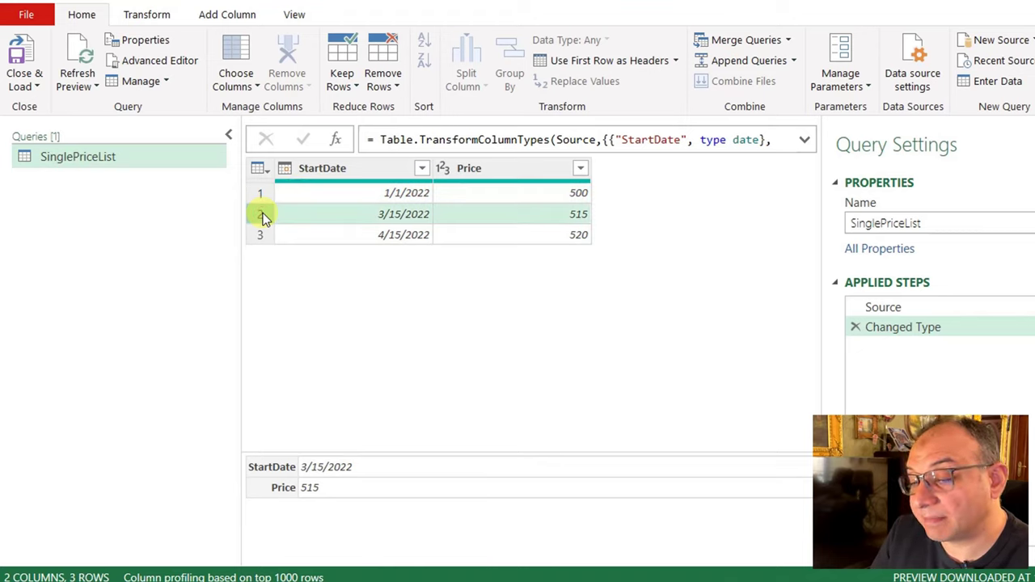
pyautogui.click(259, 235)
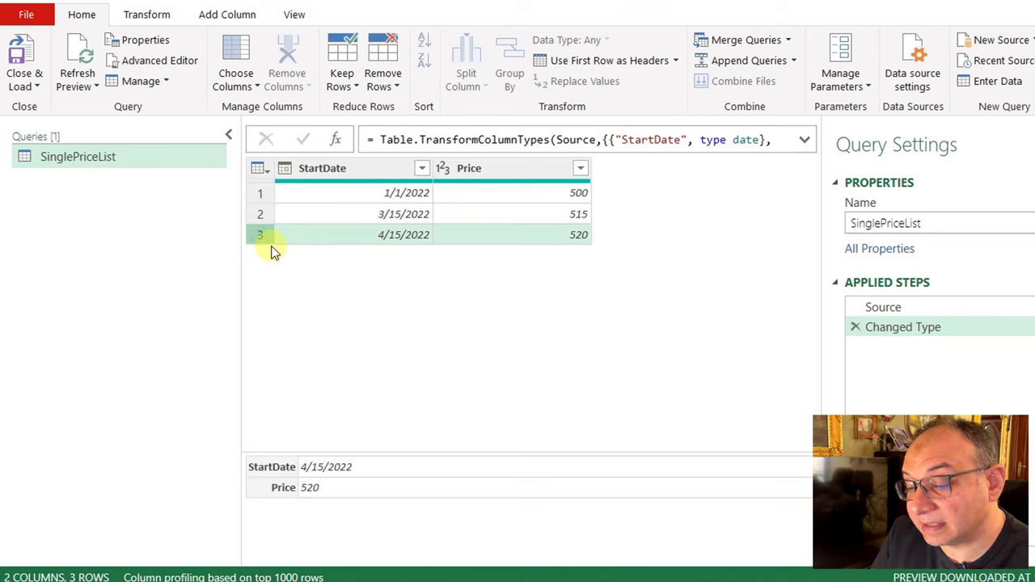
pyautogui.click(474, 168)
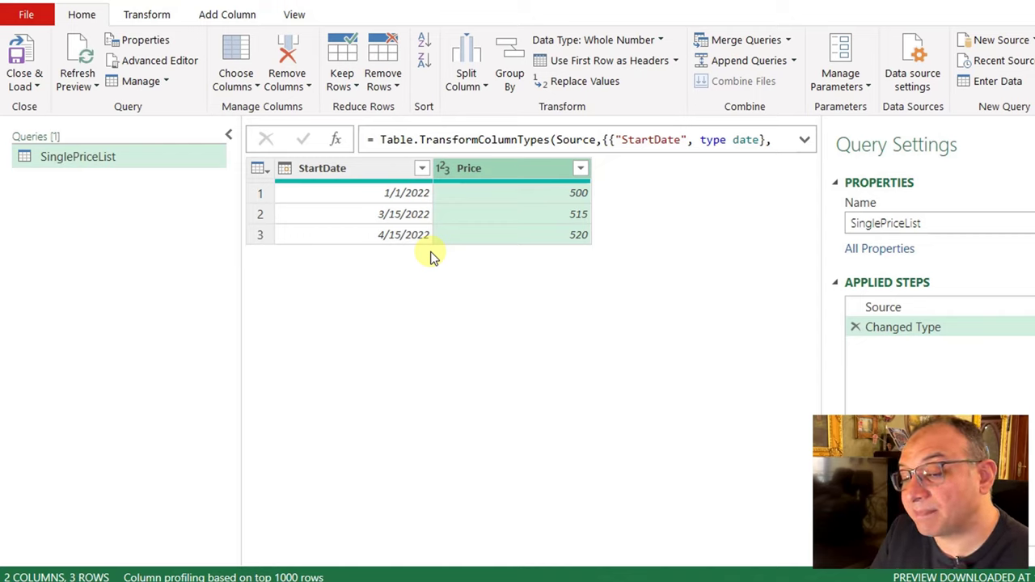
pyautogui.click(467, 199)
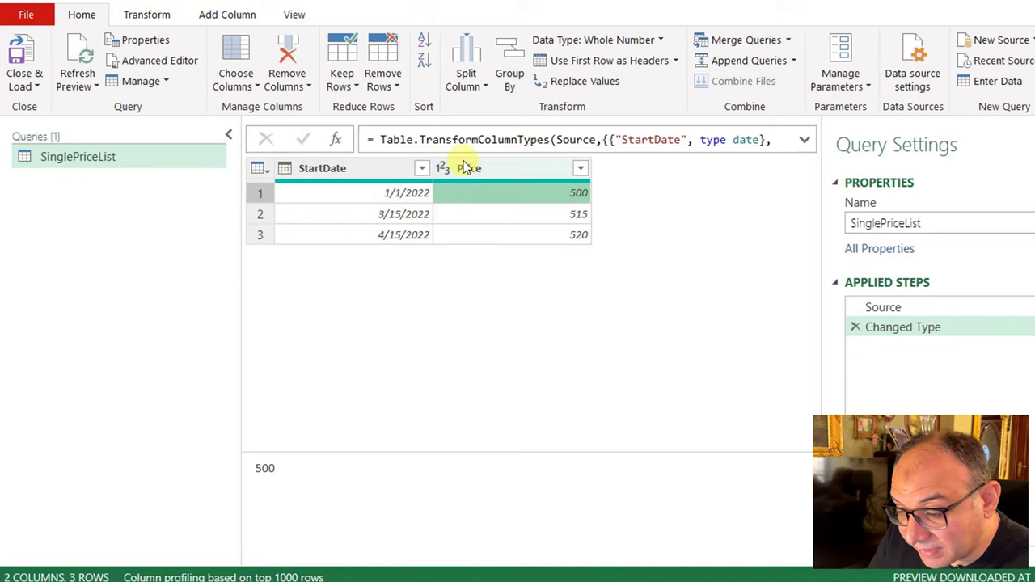
pyautogui.click(263, 219)
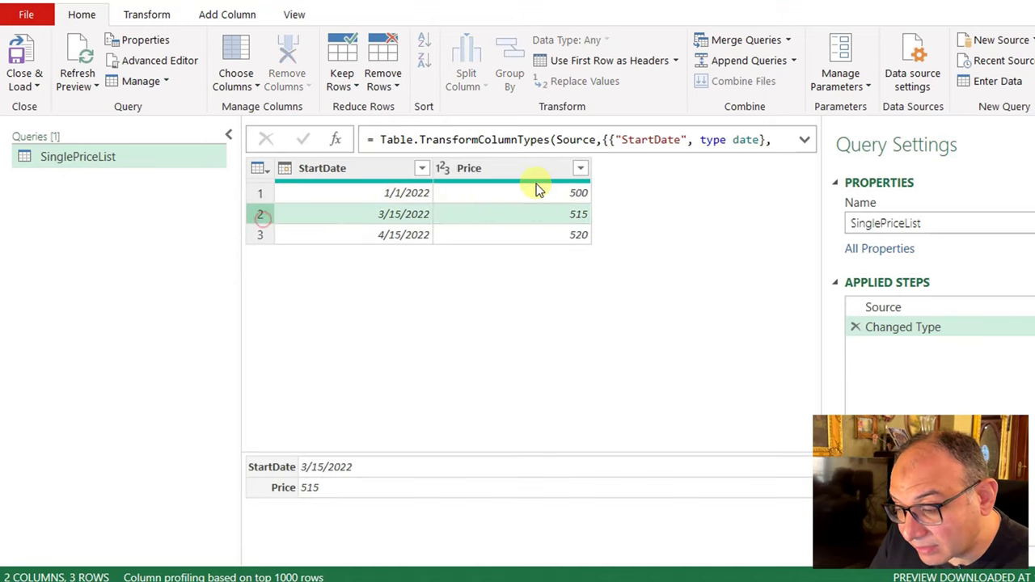
pyautogui.click(260, 237)
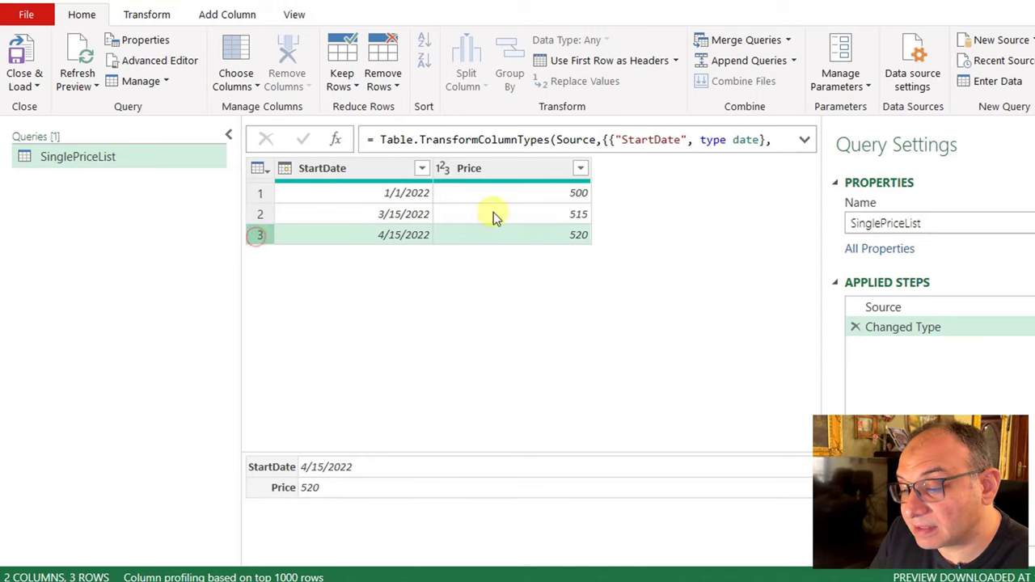
pyautogui.click(526, 170)
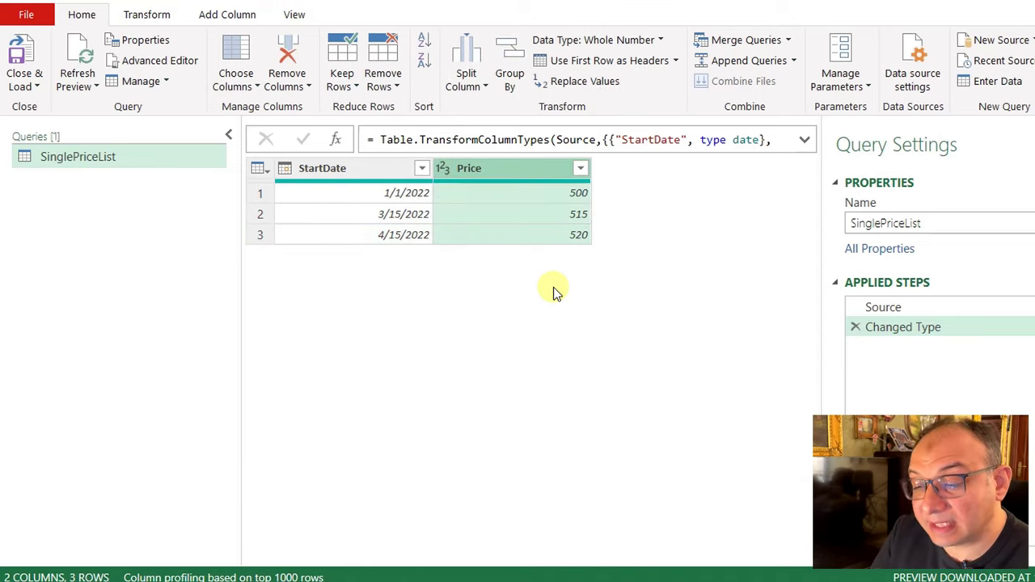
# Step: Add an index column starting from 1 to the SinglePriceList query
pyautogui.click(216, 15)
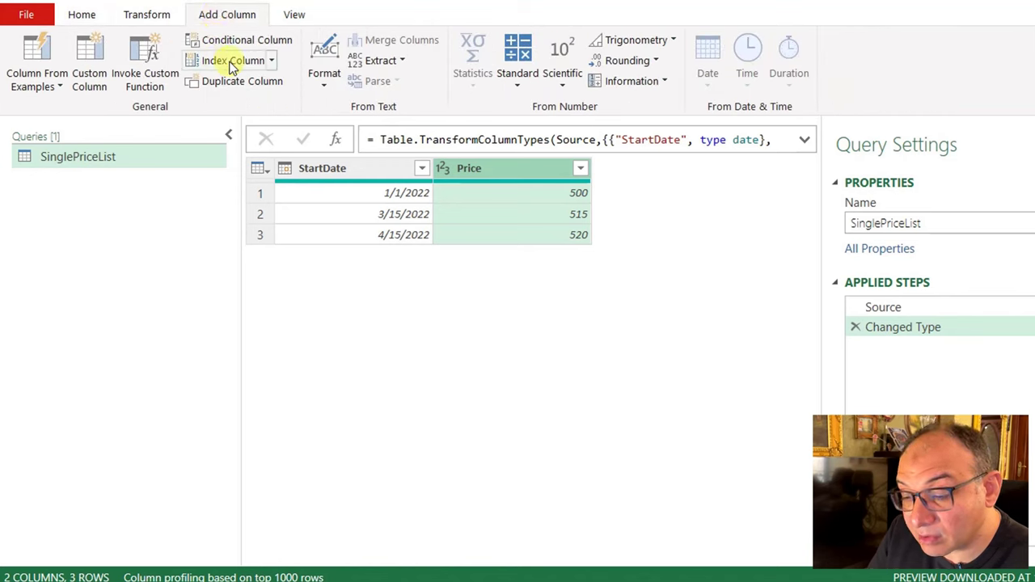
pyautogui.click(271, 60)
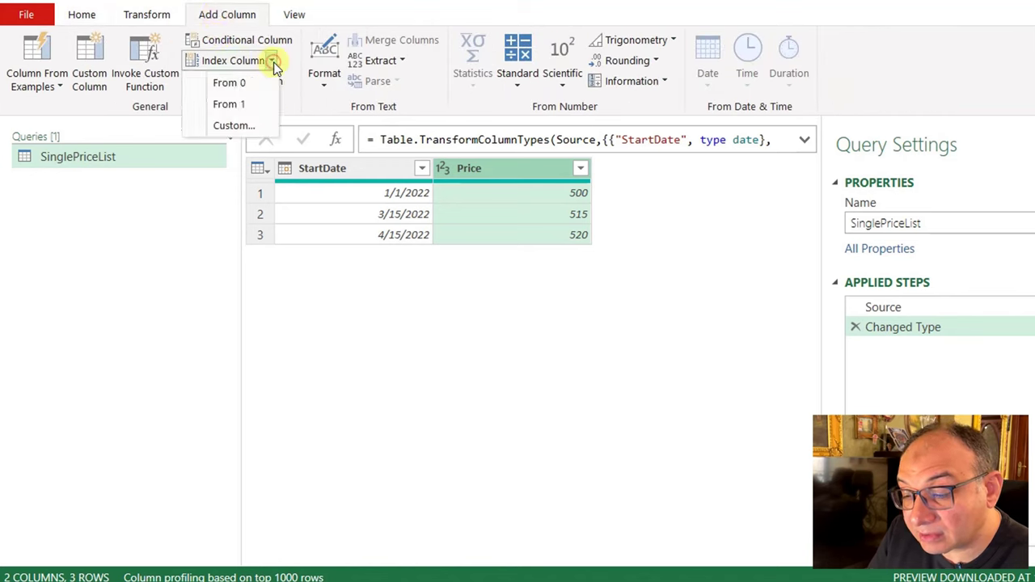
pyautogui.click(248, 104)
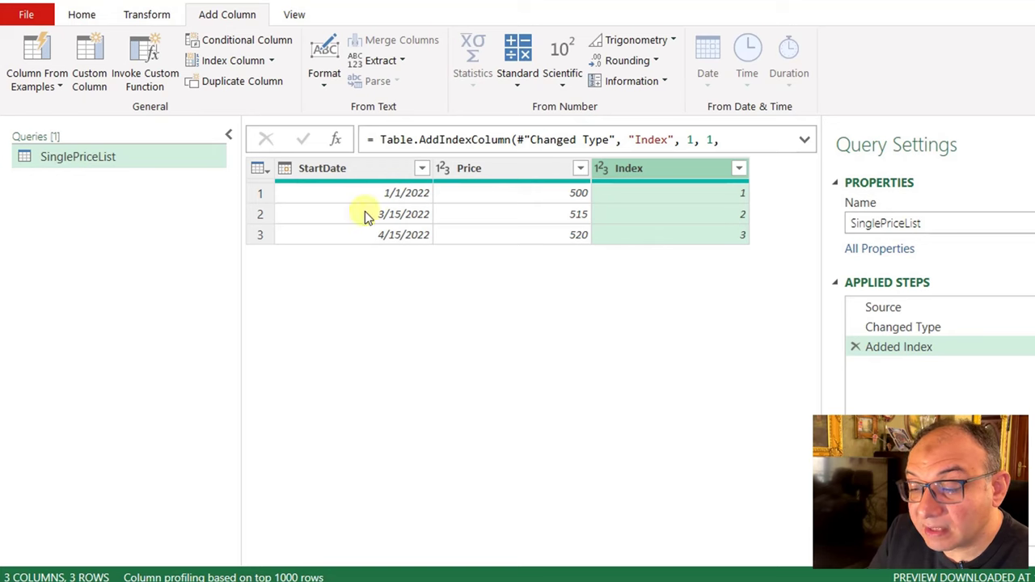
# Step: Start a custom column and name it End Date
pyautogui.click(101, 88)
pyautogui.moveTo(252, 211); pyautogui.dragTo(124, 217)
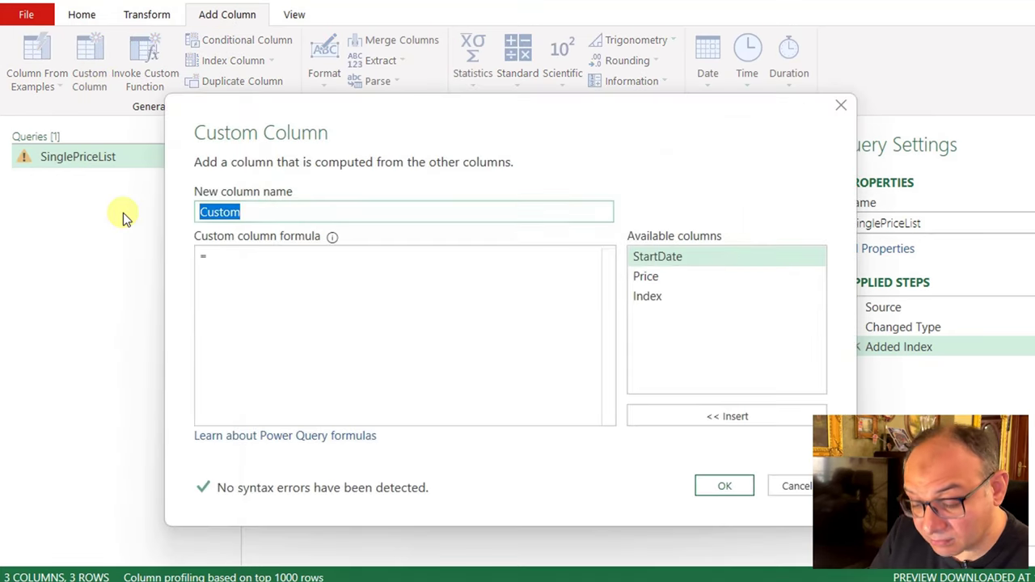
pyautogui.write('End ')
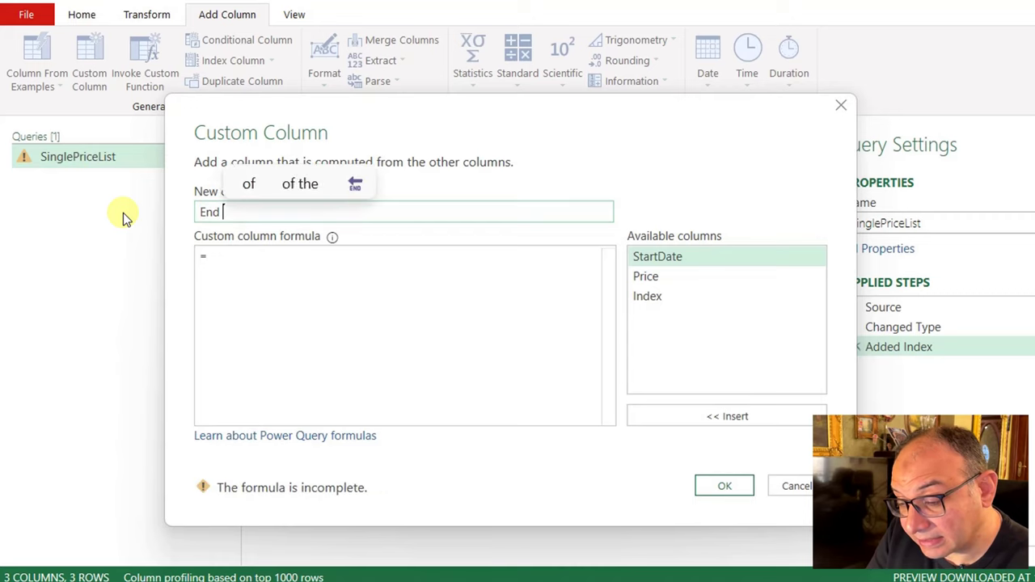
pyautogui.write('Date')
# Step: Create the End Date column with the formula #"Added Index"[StartDate] and preview the lists in its first two rows
pyautogui.click(377, 282)
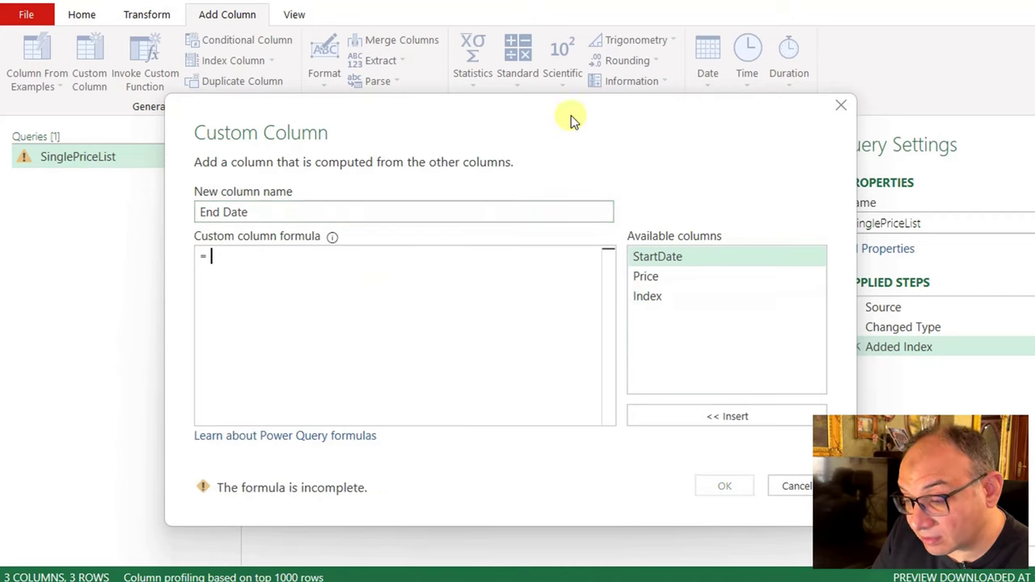
pyautogui.moveTo(567, 107); pyautogui.dragTo(506, 109)
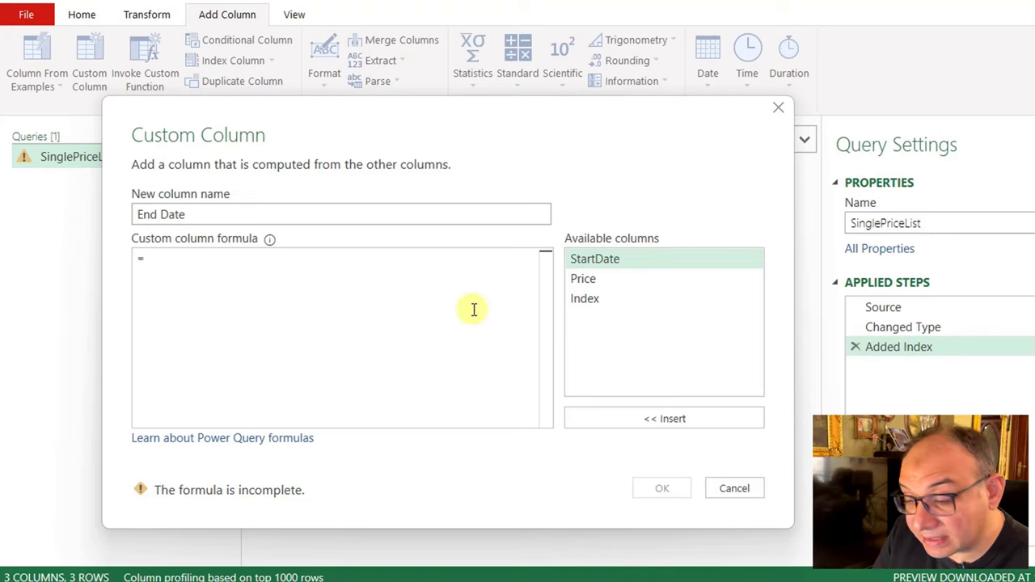
pyautogui.click(215, 261)
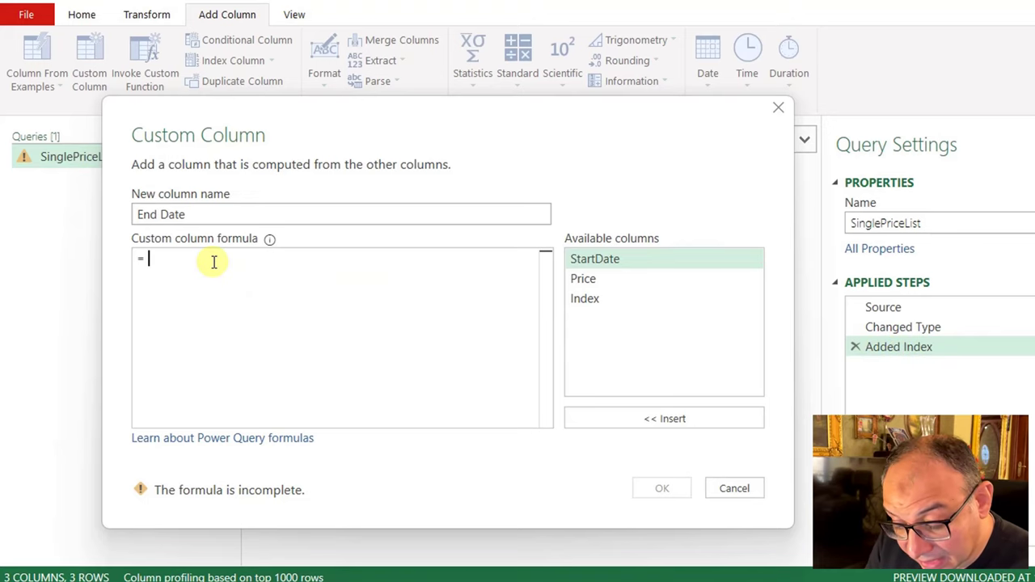
pyautogui.write('#')
pyautogui.write('"Add')
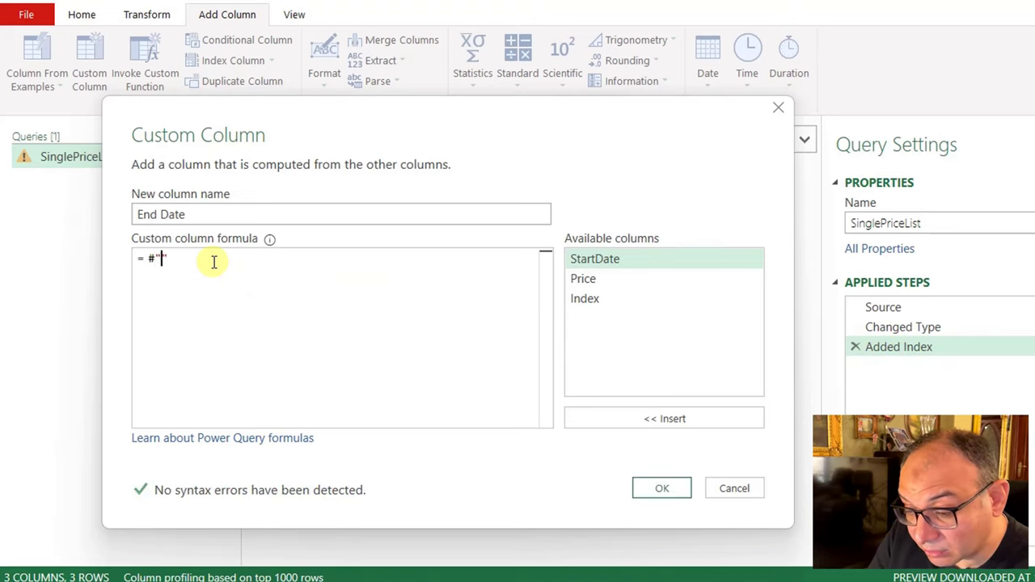
pyautogui.write('ed Index')
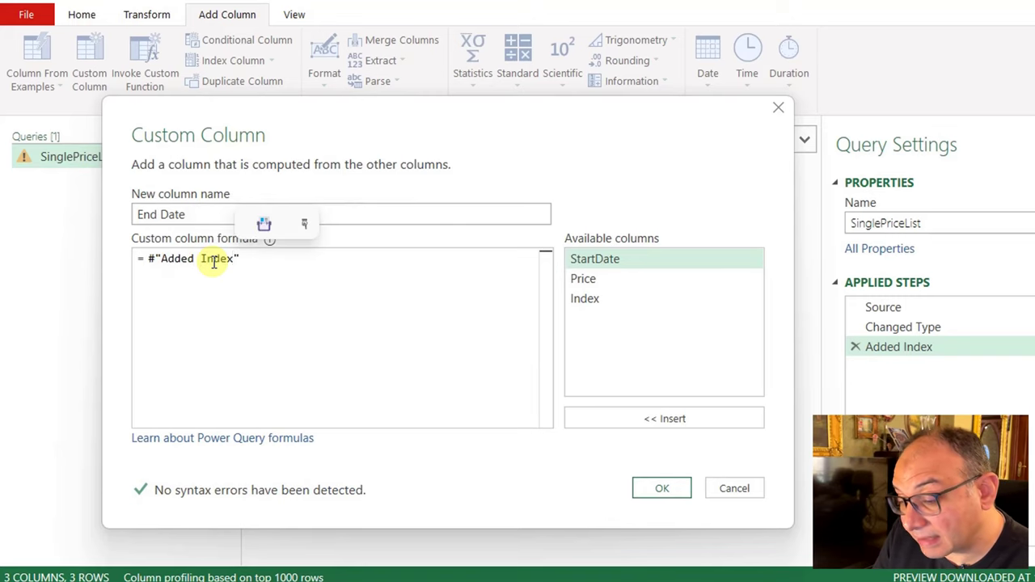
pyautogui.click(258, 260)
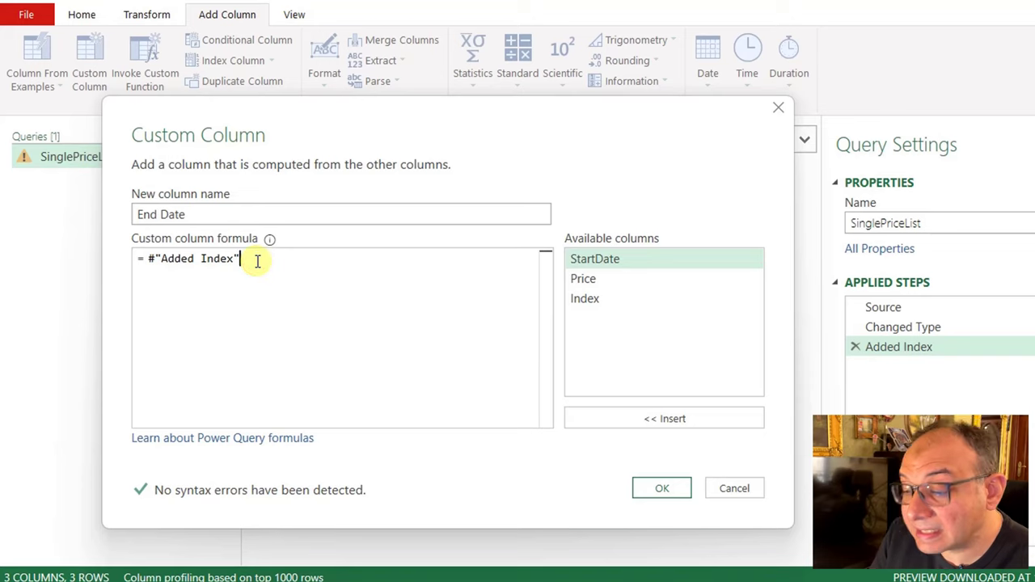
pyautogui.doubleClick(622, 261)
pyautogui.click(661, 488)
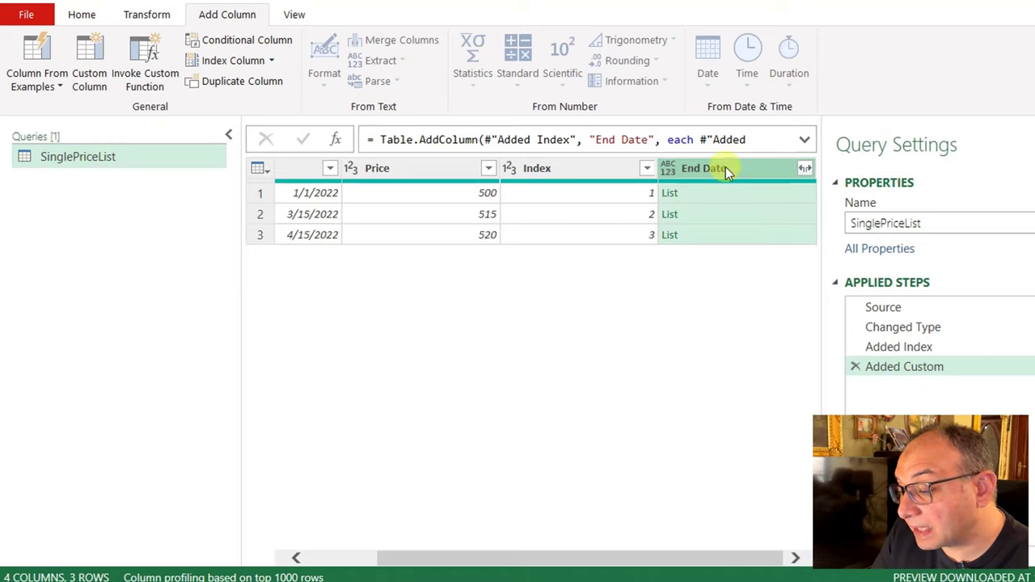
pyautogui.click(722, 191)
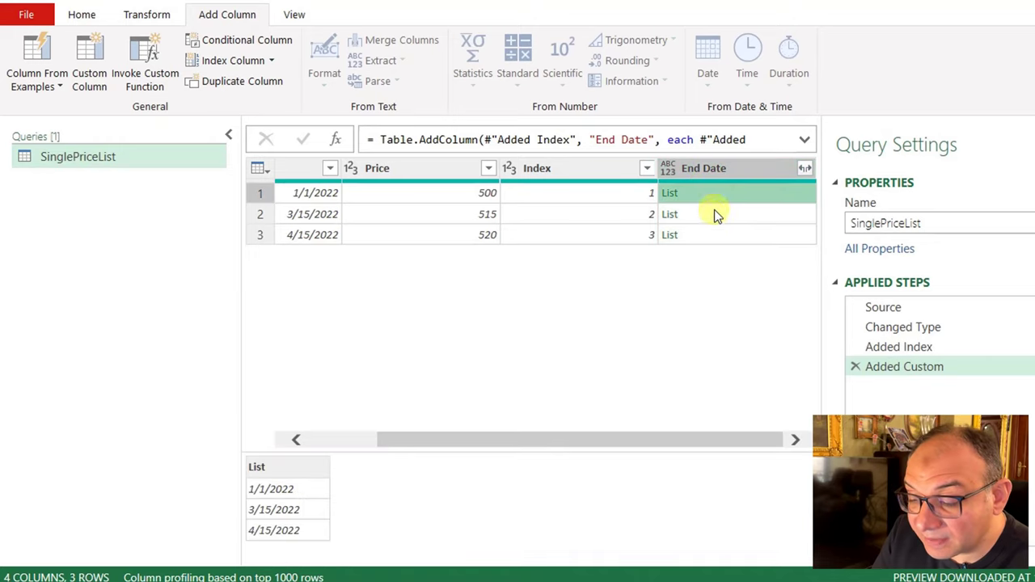
pyautogui.click(712, 214)
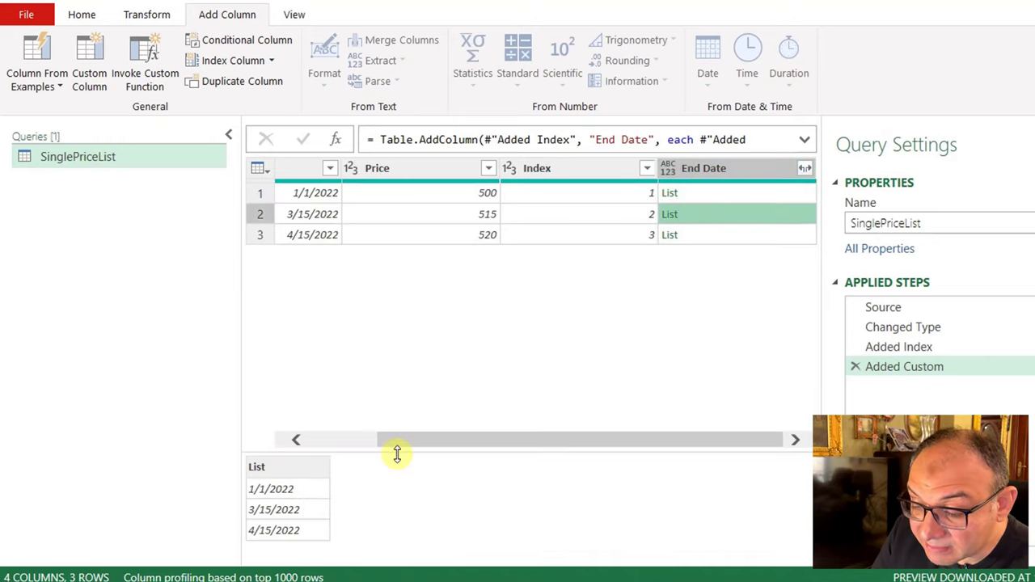
# Step: Enlarge the preview area and examine the End Date list of each of the three rows against its index number
pyautogui.moveTo(397, 455); pyautogui.dragTo(397, 401)
pyautogui.click(736, 235)
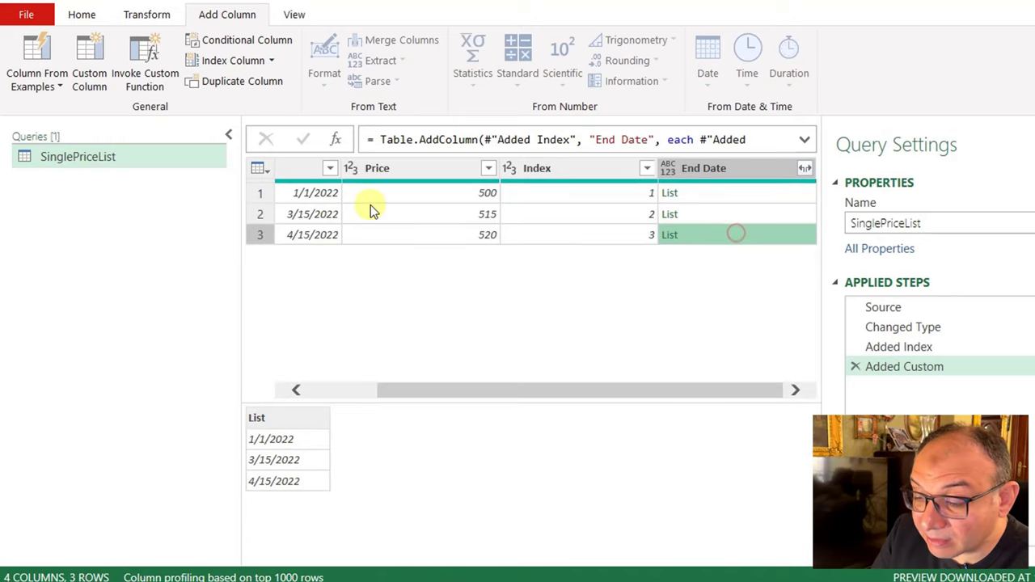
pyautogui.click(723, 194)
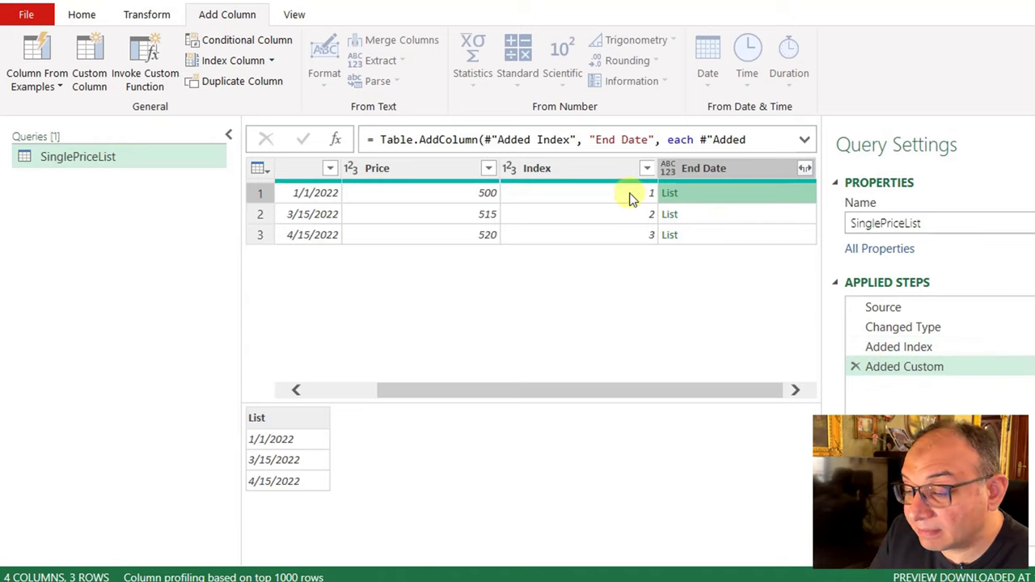
pyautogui.click(712, 214)
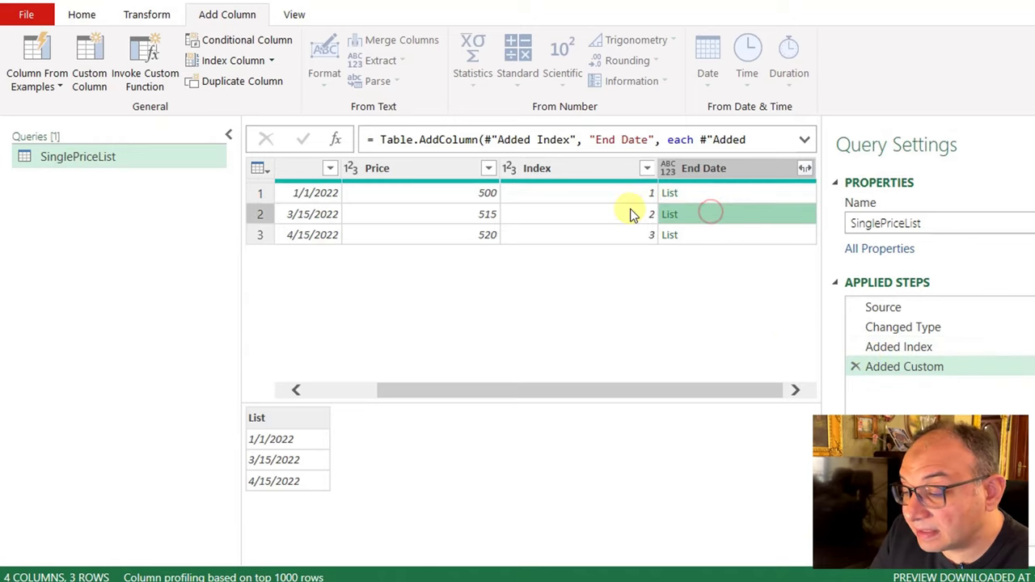
pyautogui.click(686, 234)
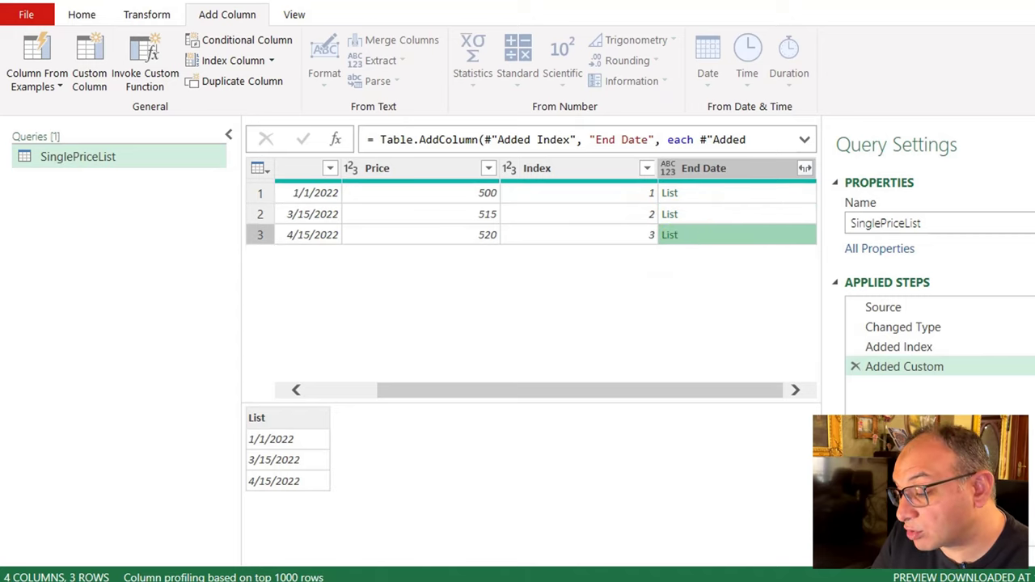
# Step: Change the End Date formula to #"Added Index"[StartDate]{[Index]} and compare the first two end dates with the following rows' start dates
pyautogui.doubleClick(904, 366)
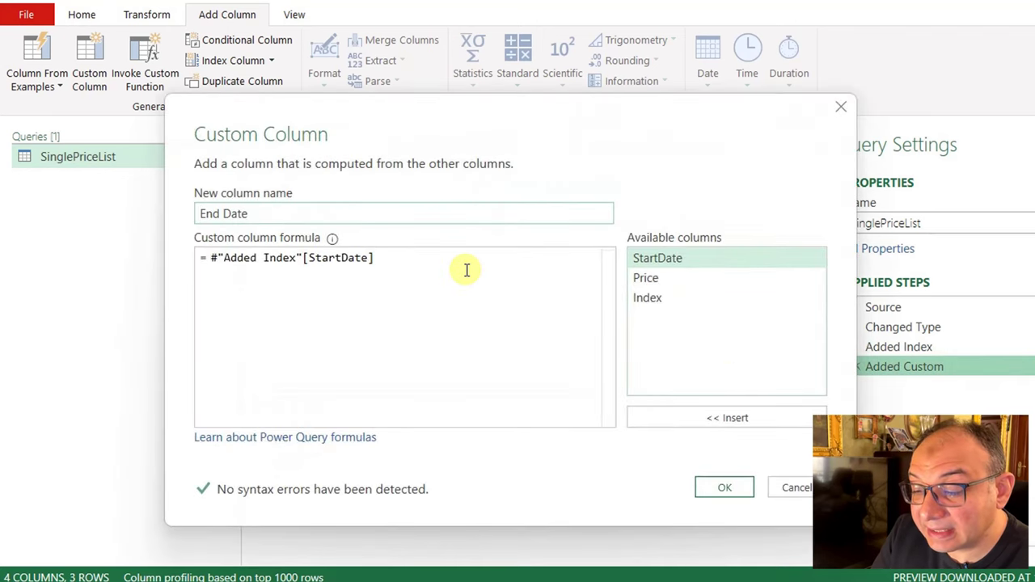
pyautogui.click(466, 270)
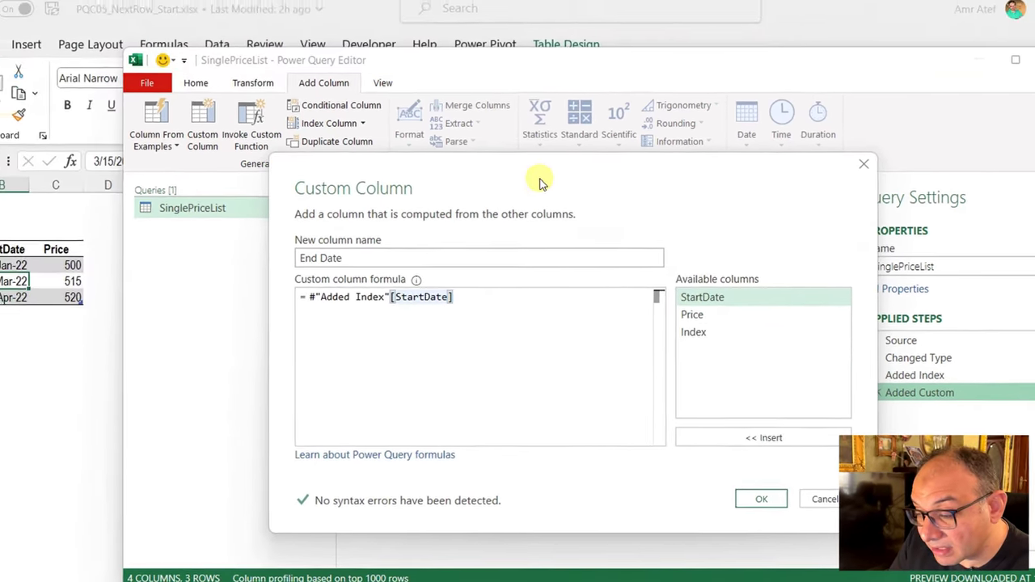
pyautogui.moveTo(542, 182); pyautogui.dragTo(243, 167)
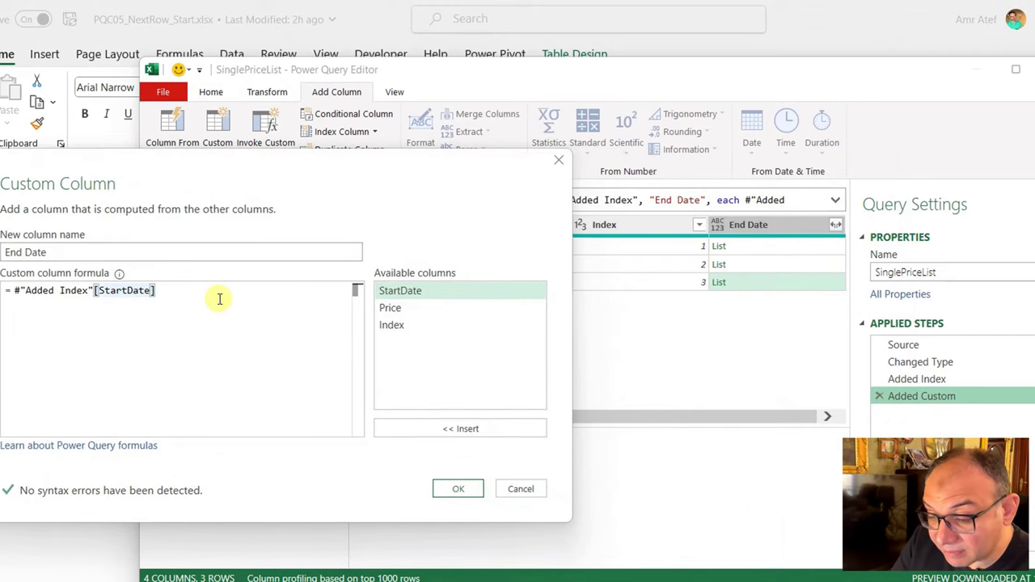
pyautogui.write('{')
pyautogui.doubleClick(411, 325)
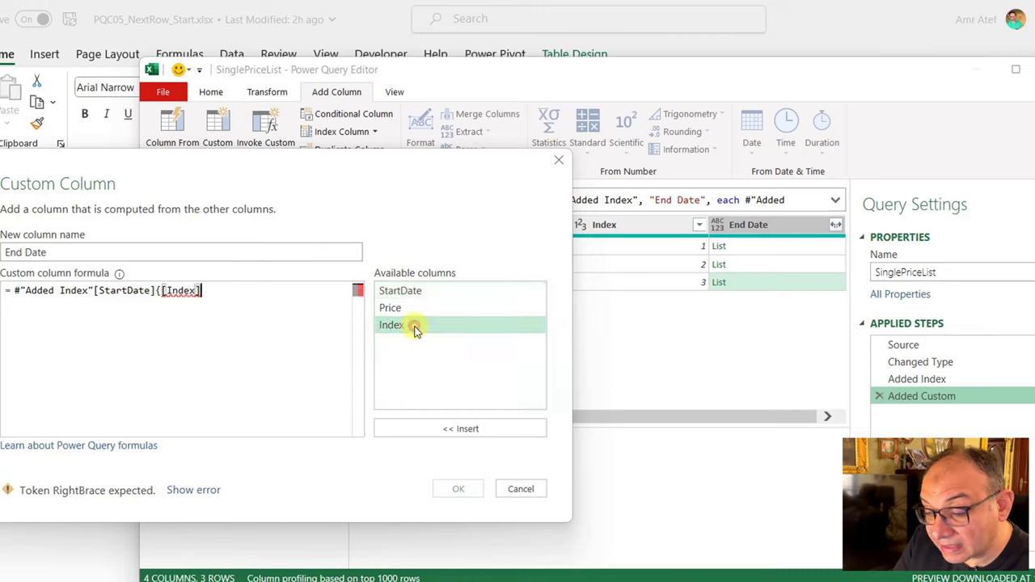
pyautogui.write('}')
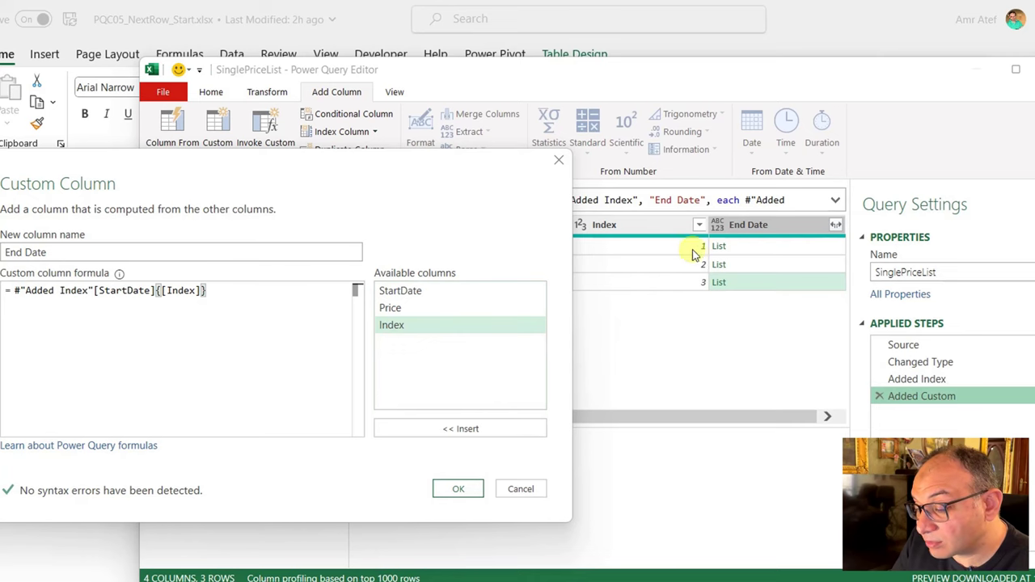
pyautogui.click(458, 490)
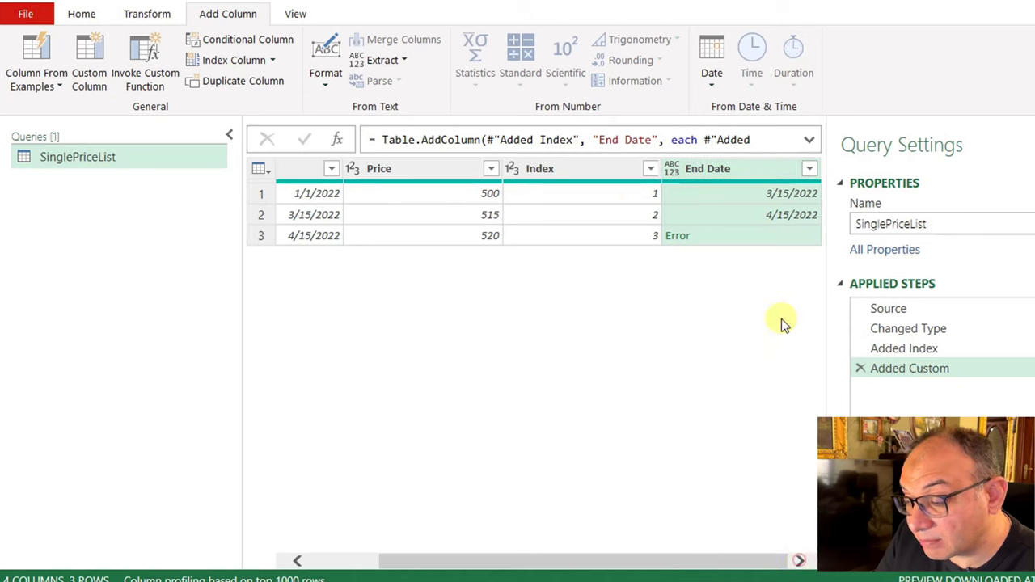
pyautogui.click(283, 217)
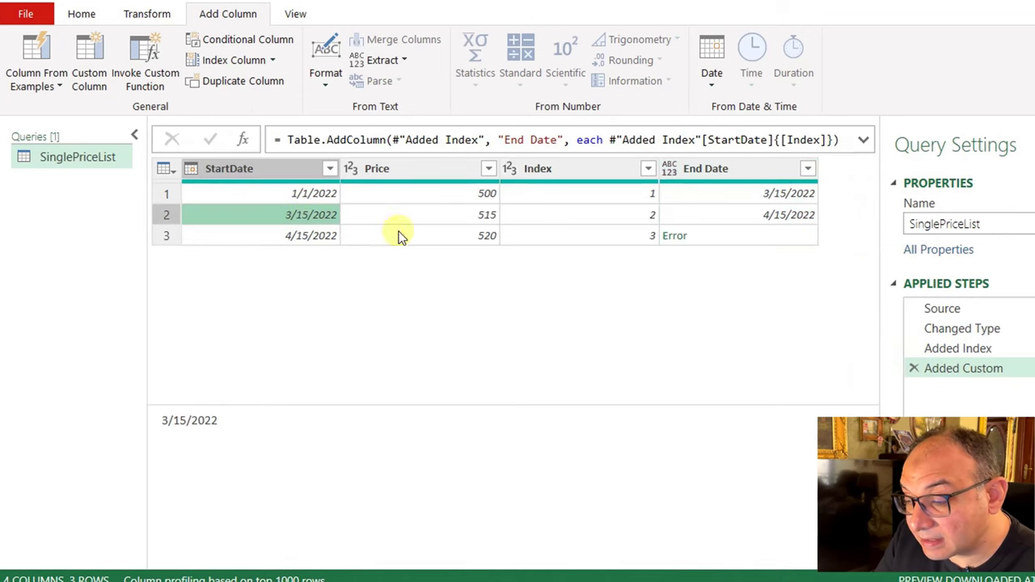
pyautogui.click(758, 194)
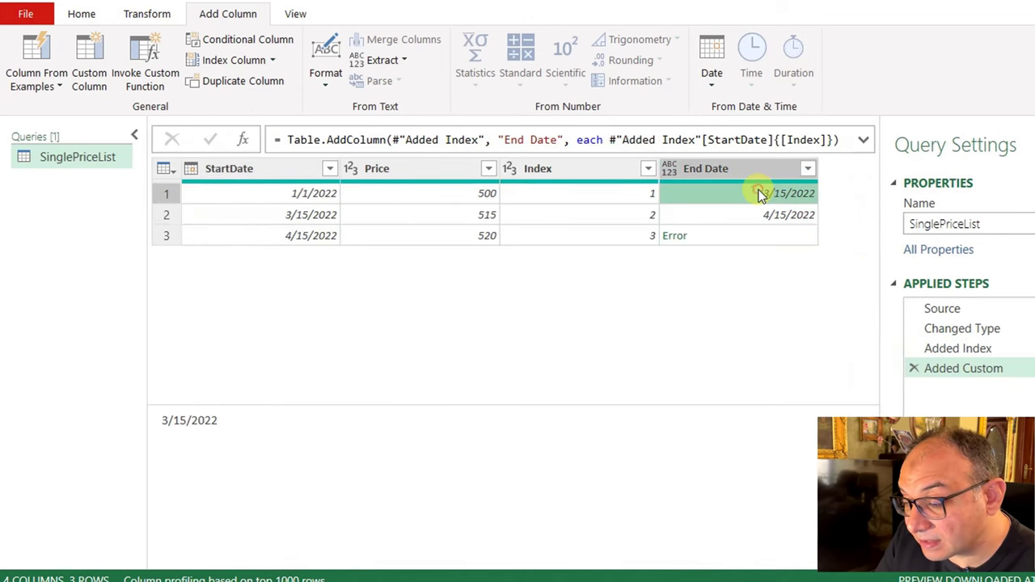
pyautogui.click(271, 237)
pyautogui.click(744, 214)
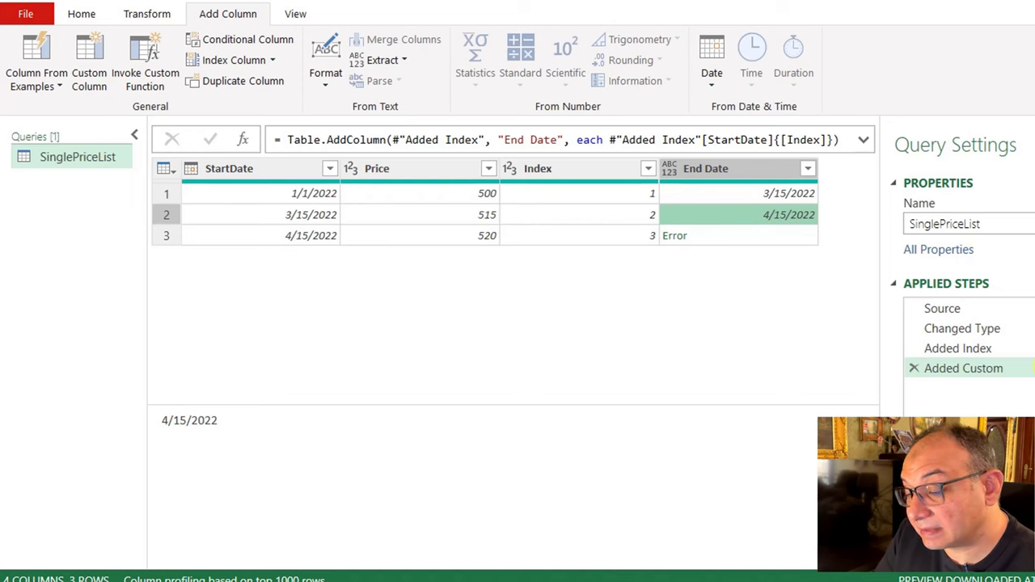
# Step: Wrap the End Date formula in Date.AddDays with -1 as the number of days and apply it
pyautogui.doubleClick(963, 368)
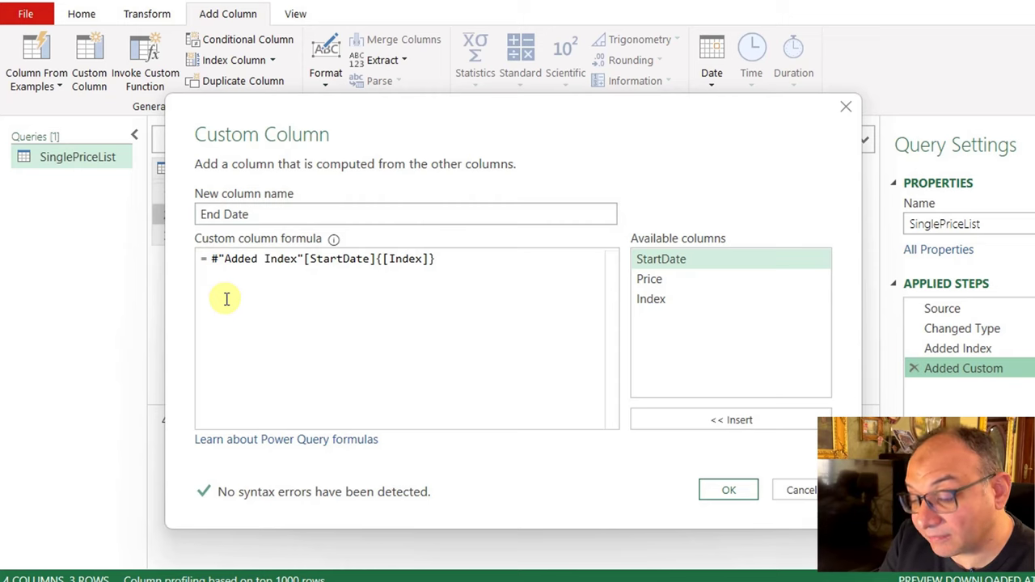
pyautogui.write('Date.')
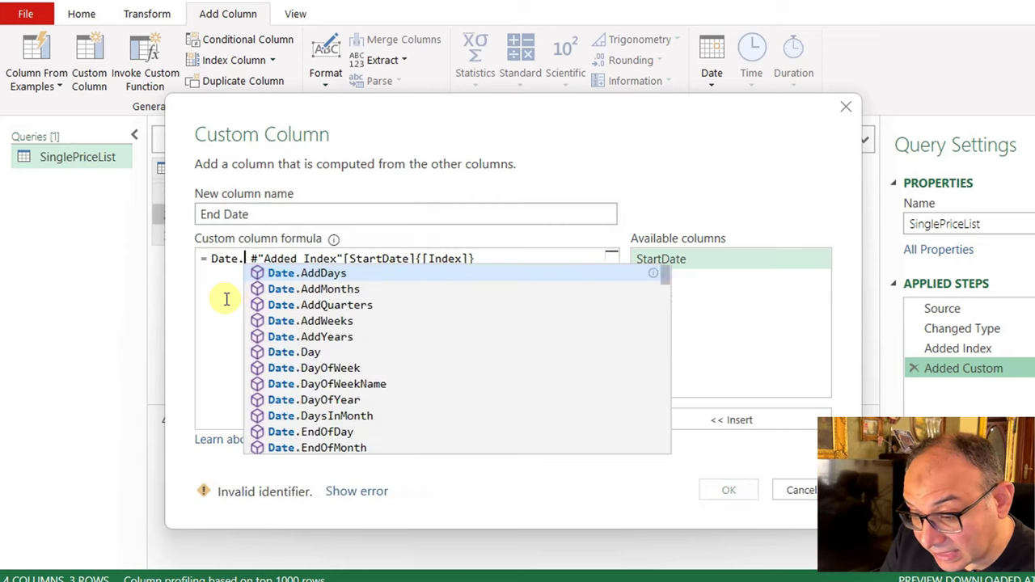
pyautogui.press('Tab')
pyautogui.write('(')
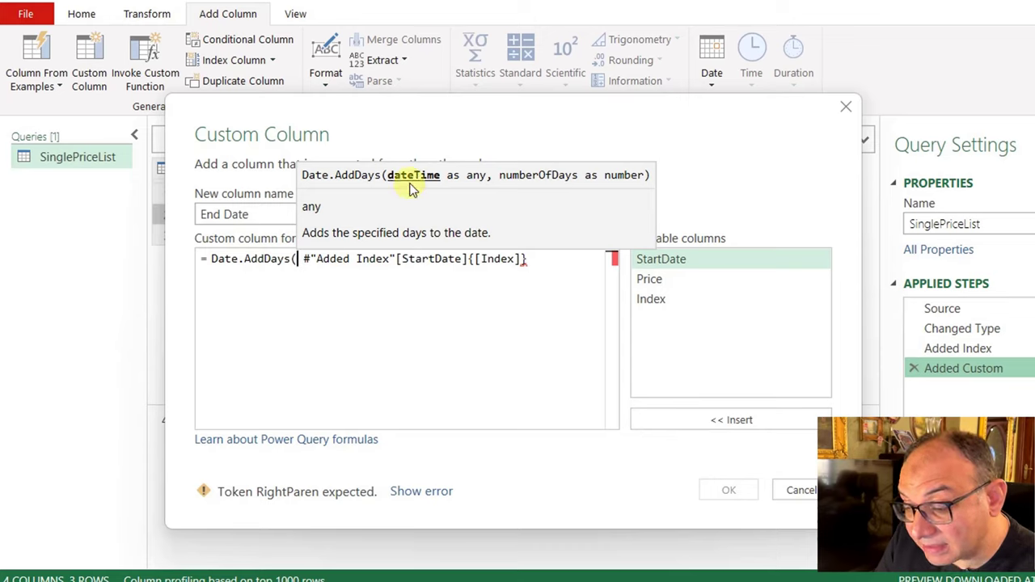
pyautogui.click(309, 283)
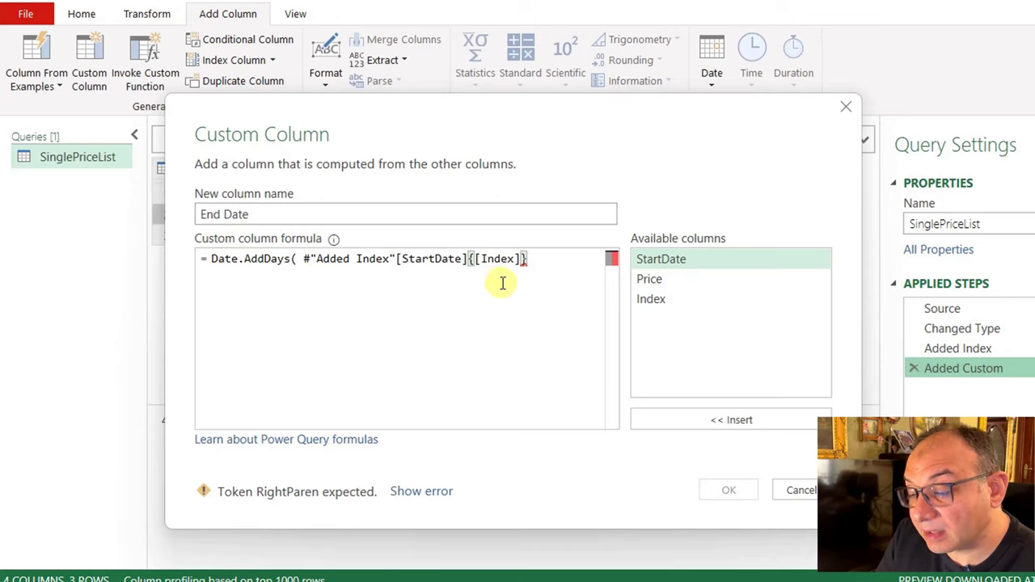
pyautogui.write(',')
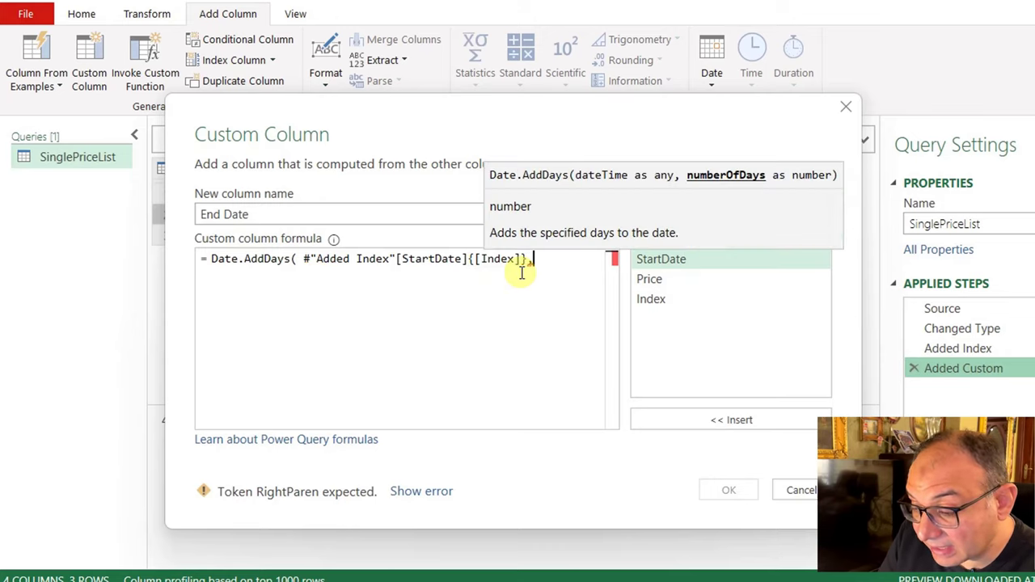
pyautogui.write('-1')
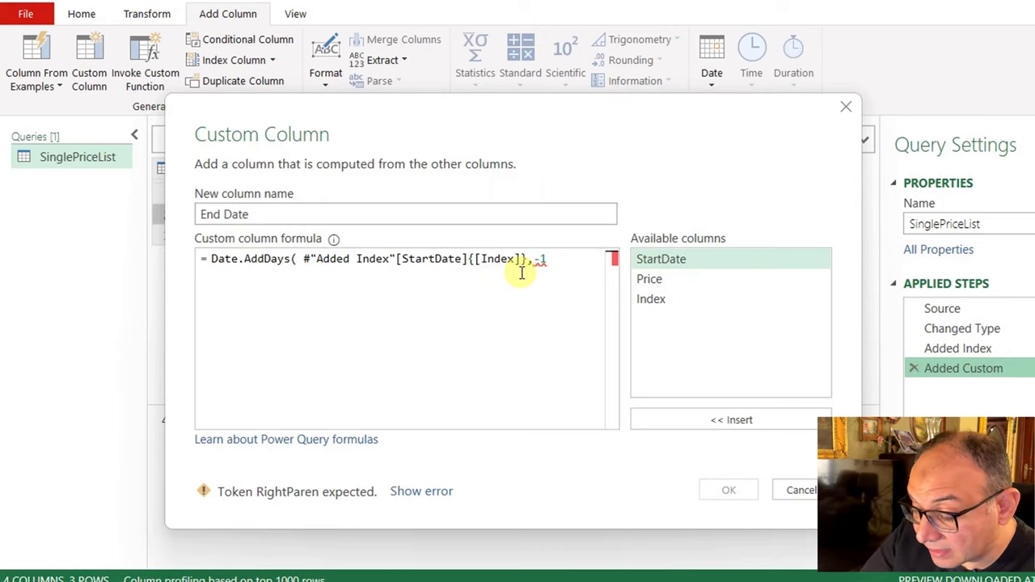
pyautogui.write(')')
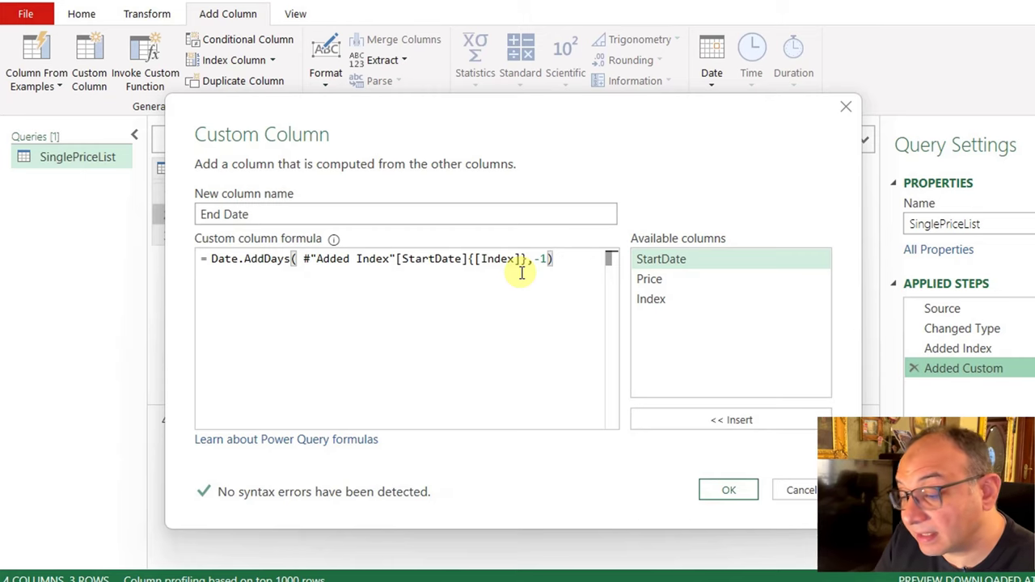
pyautogui.click(730, 491)
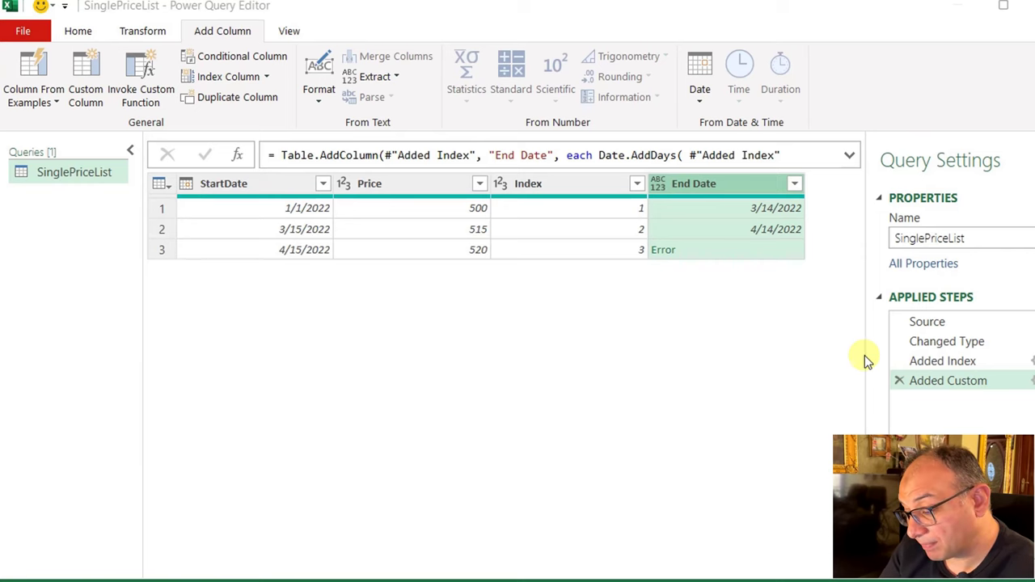
# Step: Reopen the End Date formula and put try on its own line before the Date.AddDays expression
pyautogui.click(1031, 380)
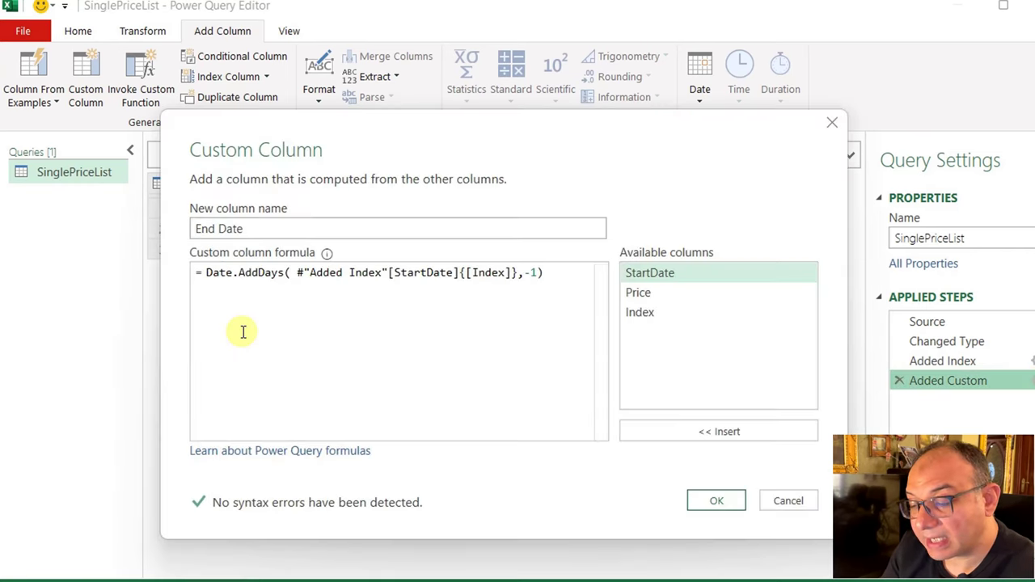
pyautogui.press('Return')
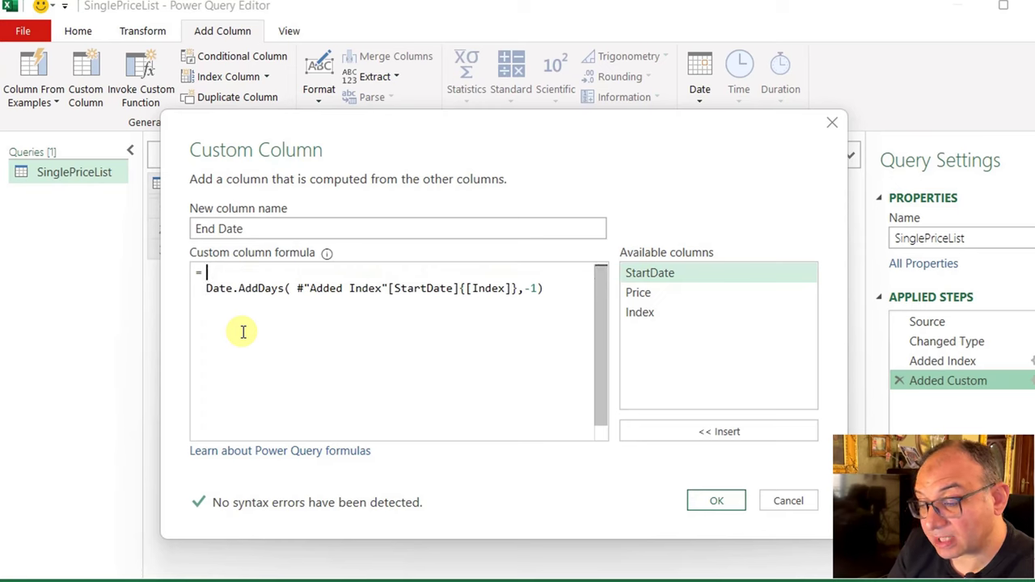
pyautogui.write('try')
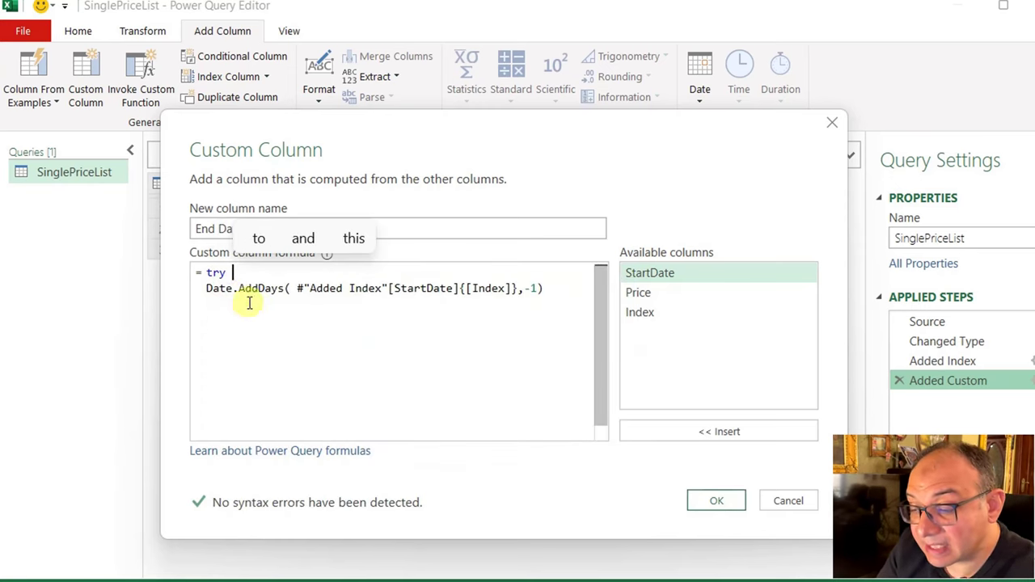
pyautogui.click(553, 289)
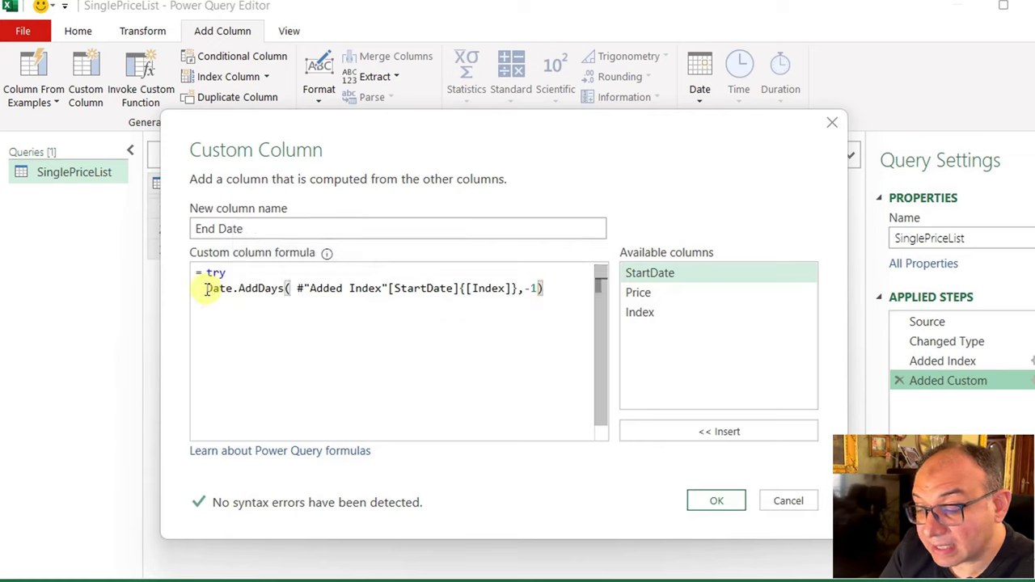
pyautogui.moveTo(208, 293); pyautogui.dragTo(547, 291)
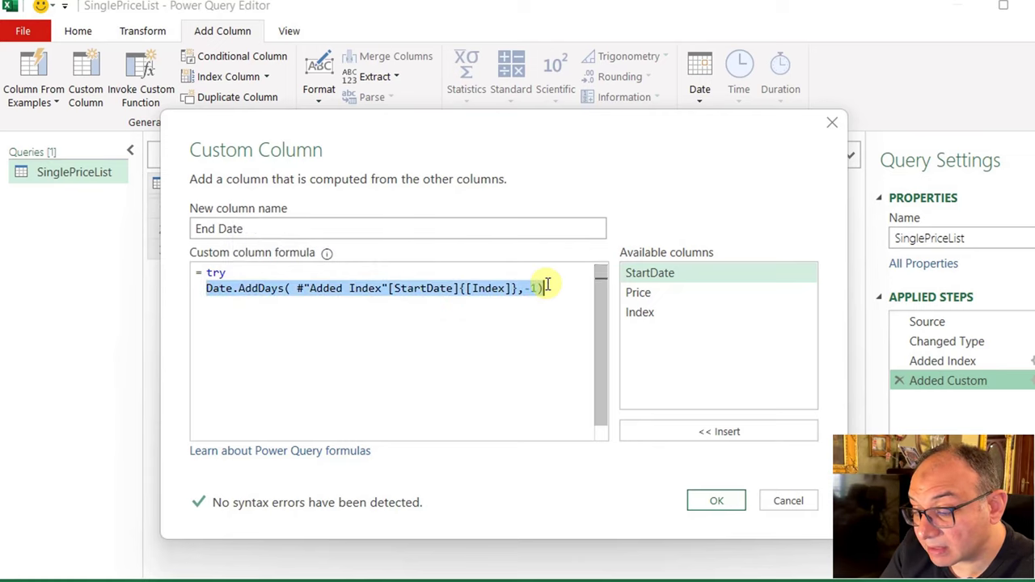
# Step: Add an otherwise branch returning DateTime.LocalNow() on new lines after the Date.AddDays expression and apply the formula
pyautogui.click(548, 293)
pyautogui.press('Return')
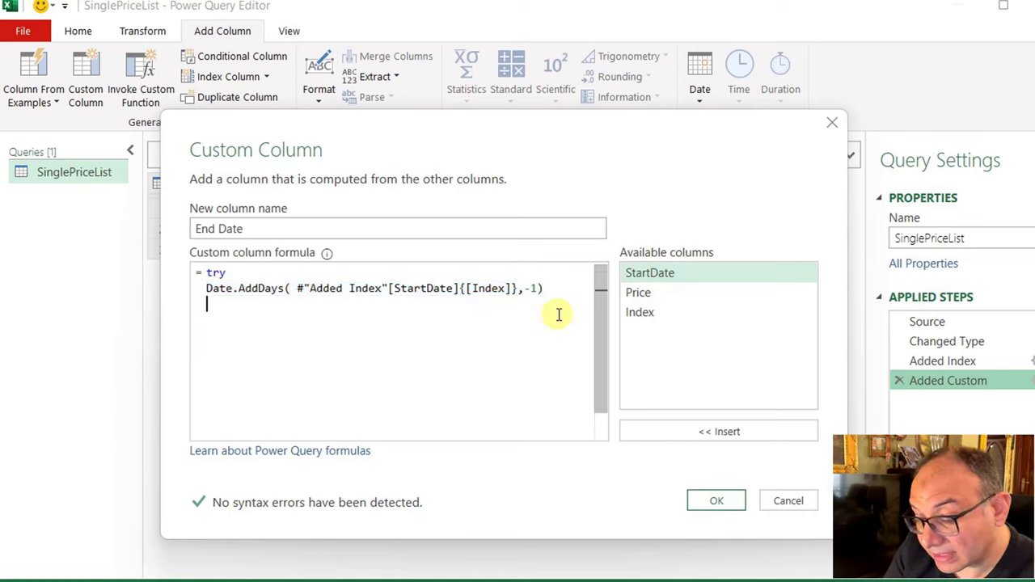
pyautogui.write('otherwise')
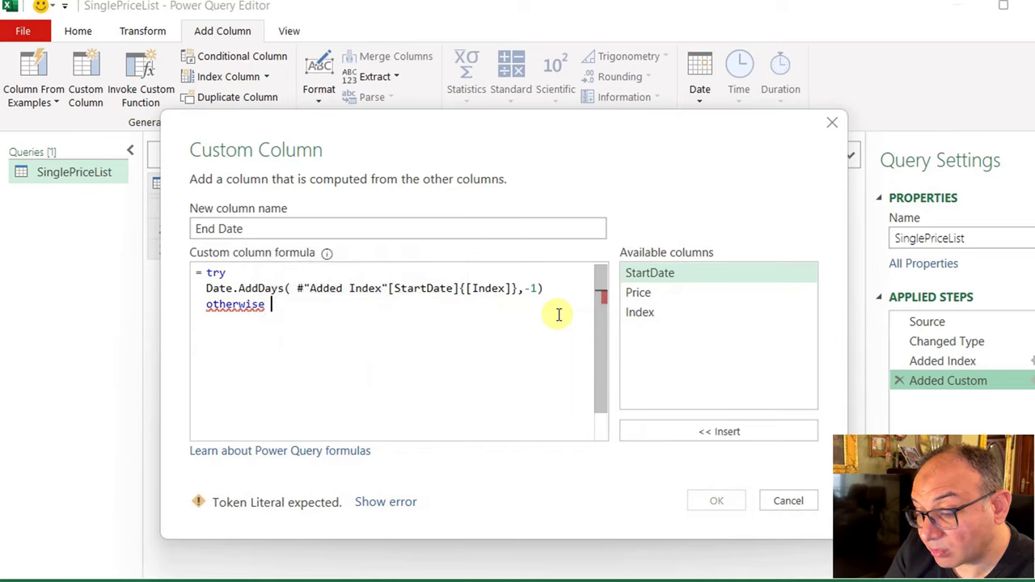
pyautogui.press('Return')
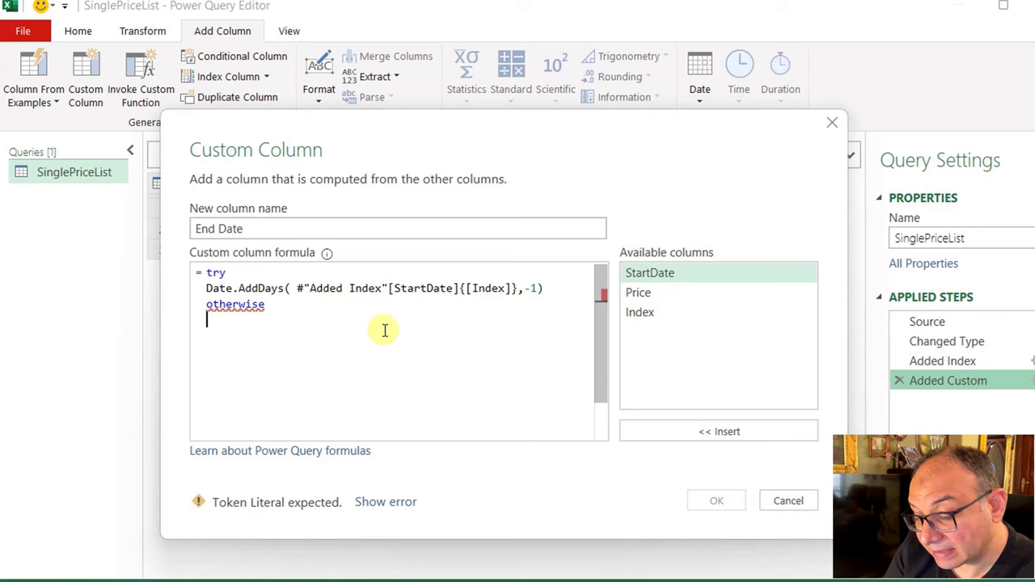
pyautogui.write('Dat')
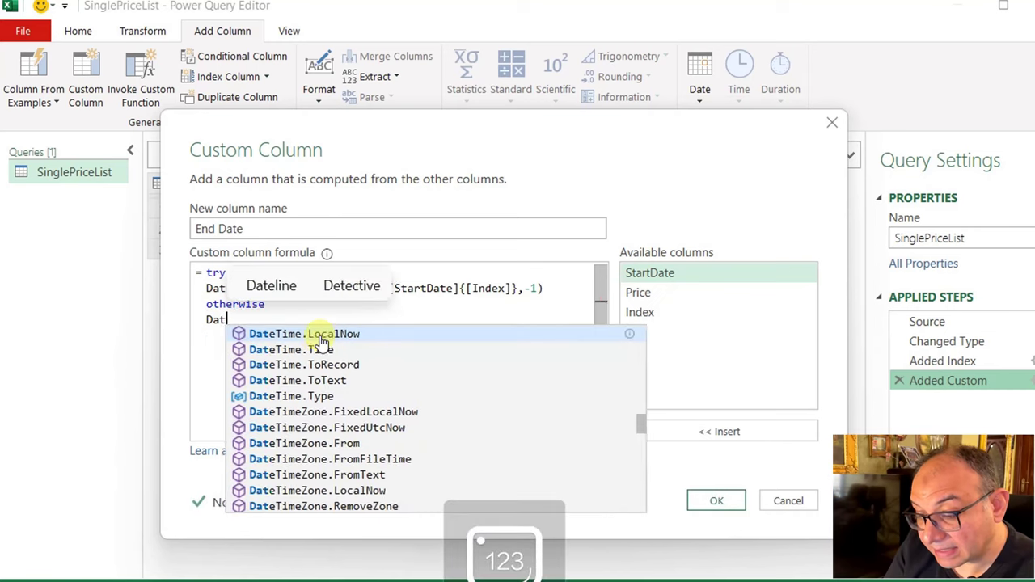
pyautogui.write('etime')
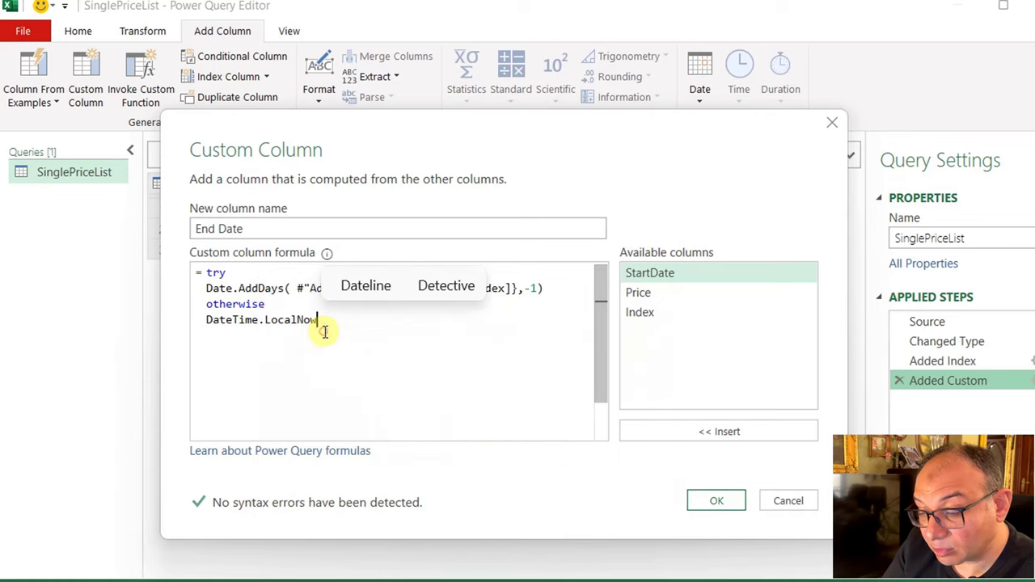
pyautogui.click(322, 333)
pyautogui.write('()')
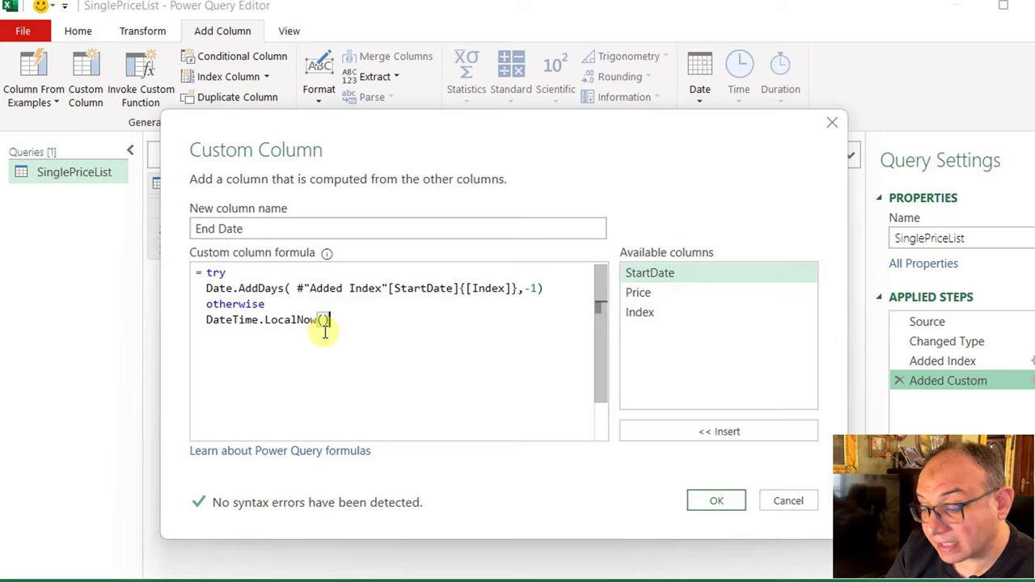
pyautogui.click(718, 501)
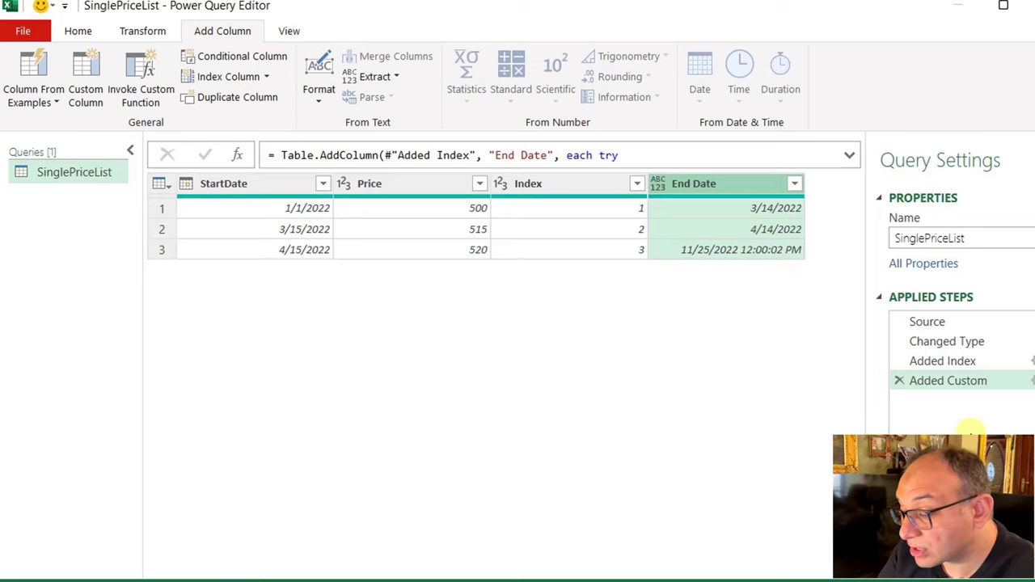
# Step: Wrap the DateTime.LocalNow() fallback in the End Date formula in a date-conversion function so it returns only the date, and apply the formula
pyautogui.click(1031, 380)
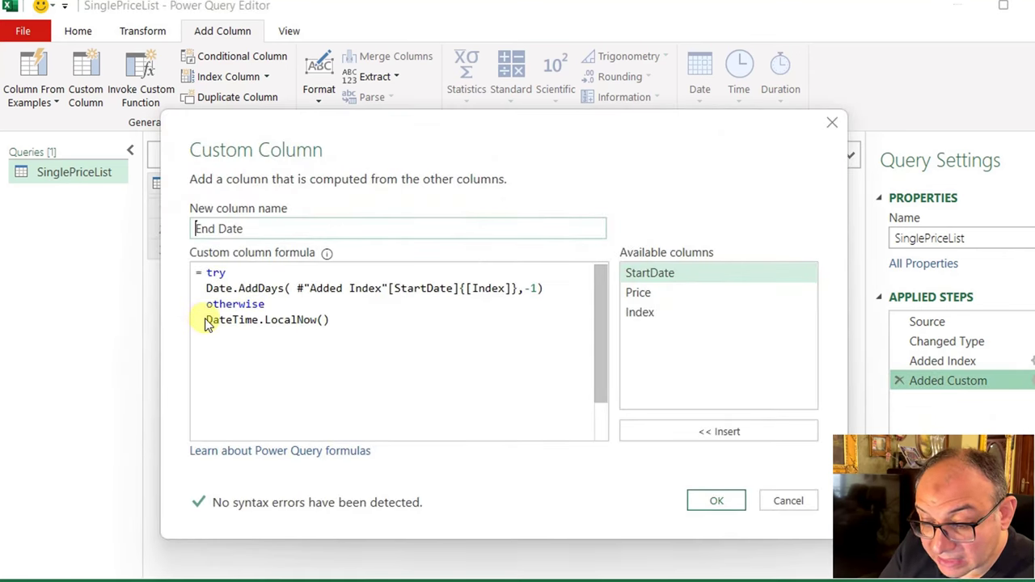
pyautogui.click(209, 320)
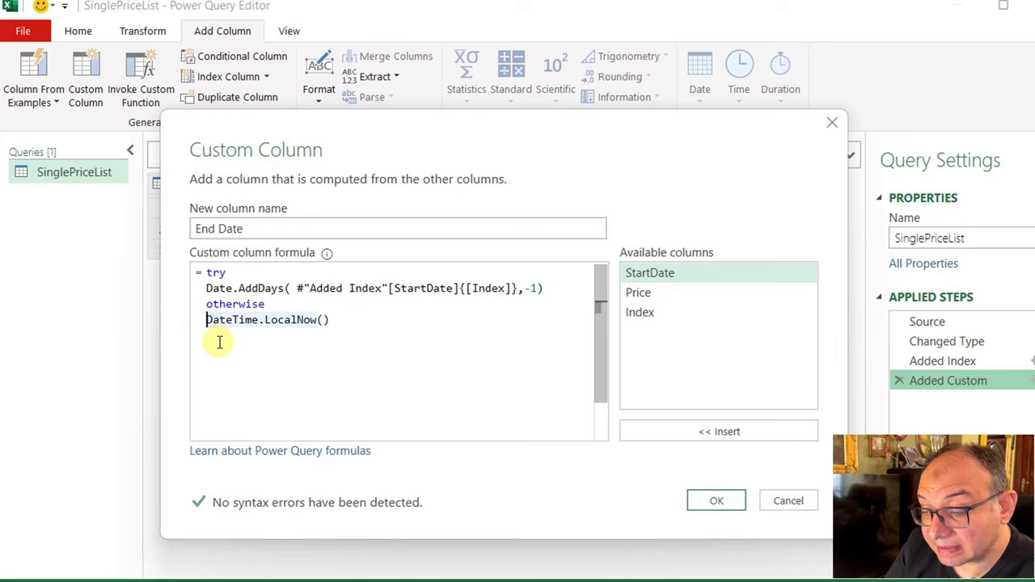
pyautogui.write('Date')
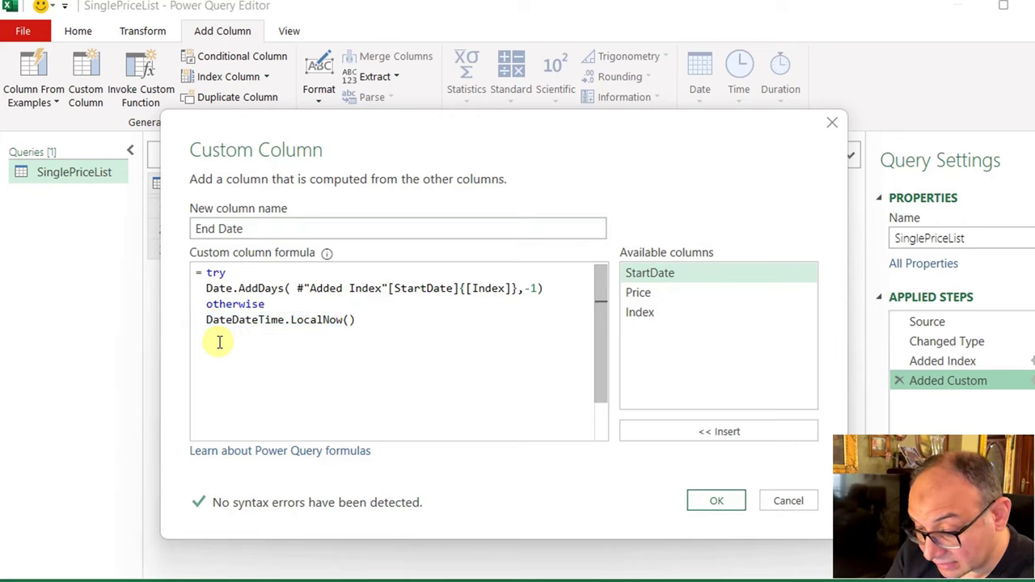
pyautogui.write('.Form(')
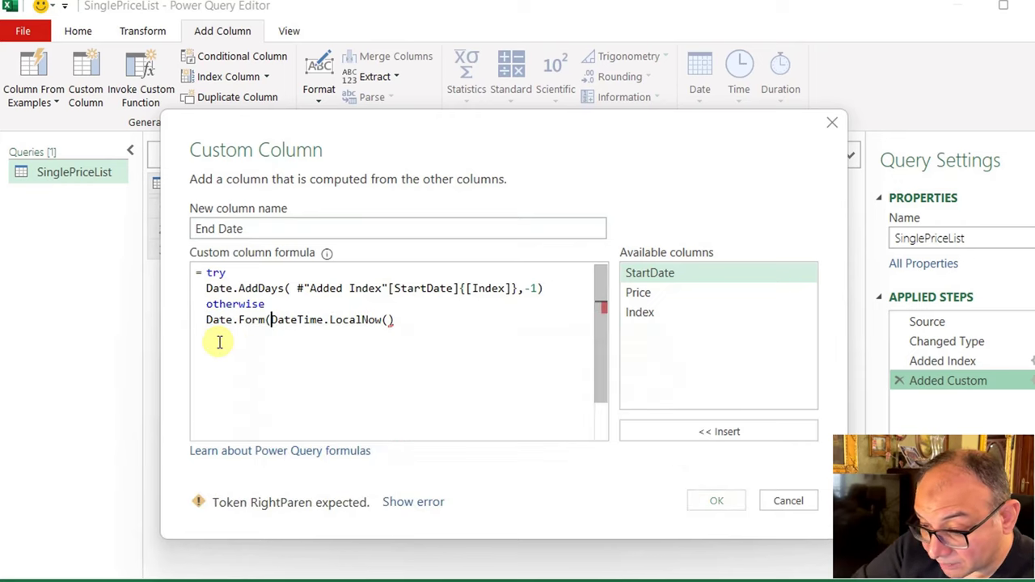
pyautogui.click(436, 326)
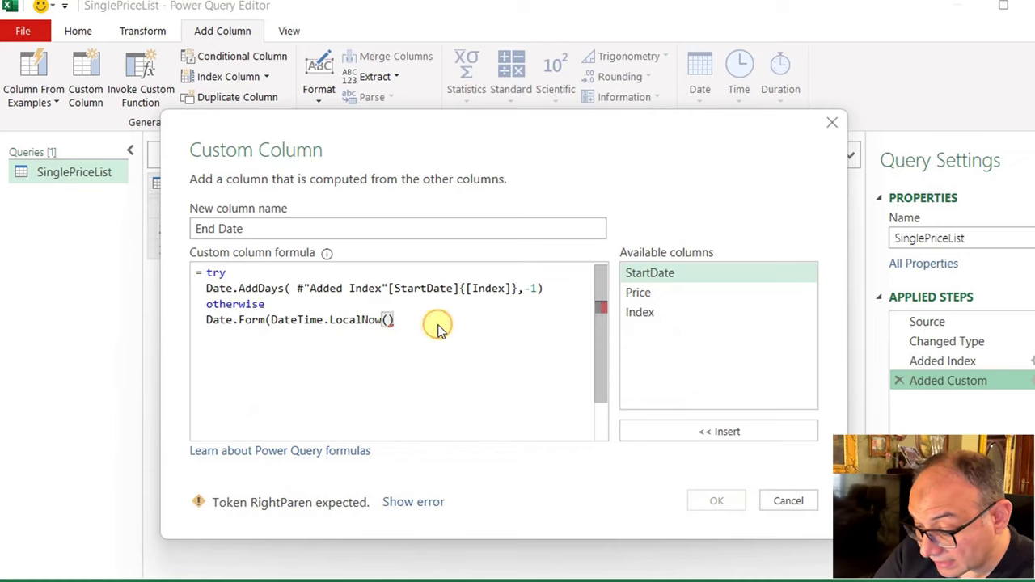
pyautogui.write(')')
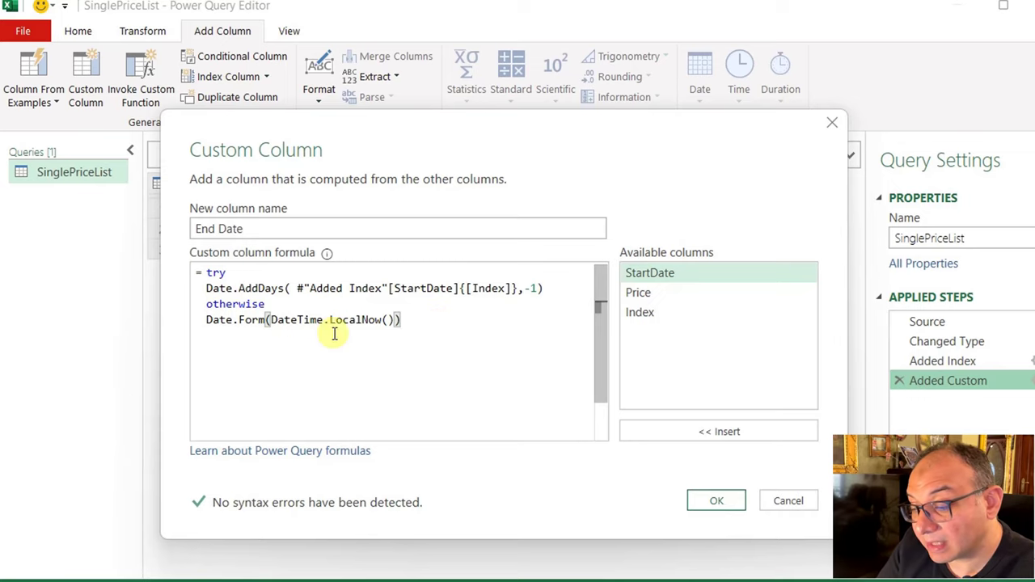
pyautogui.click(711, 502)
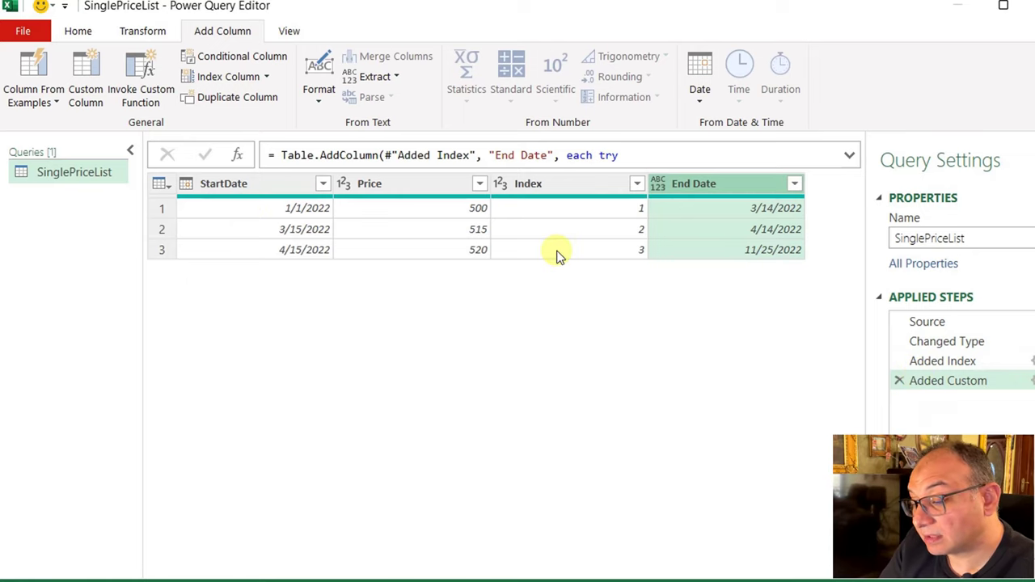
# Step: Keep only the StartDate, End Date and Price columns, in that order, by removing the other columns
pyautogui.click(220, 187)
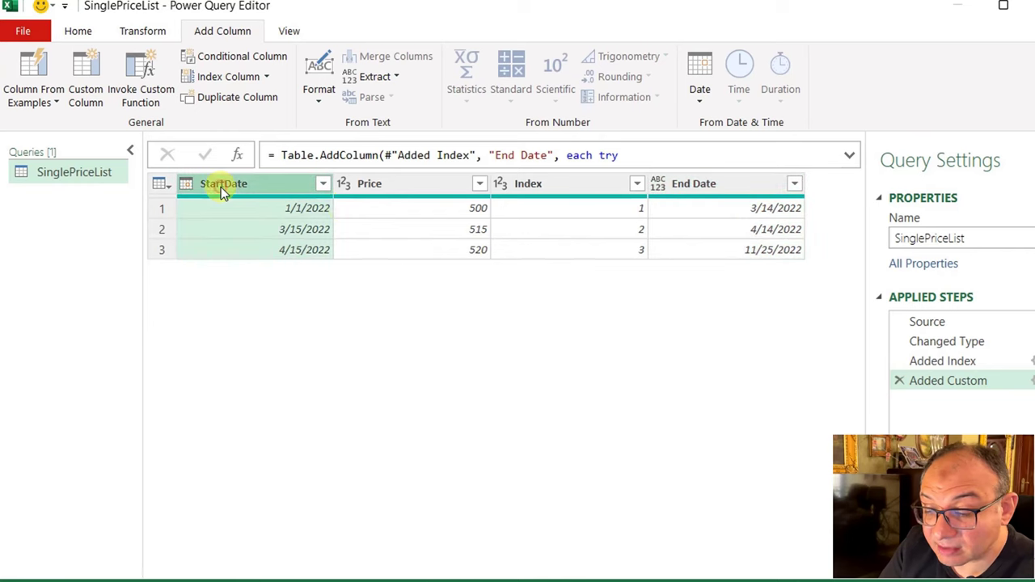
pyautogui.keyDown('ctrl'); pyautogui.click(694, 183); pyautogui.keyUp('ctrl')
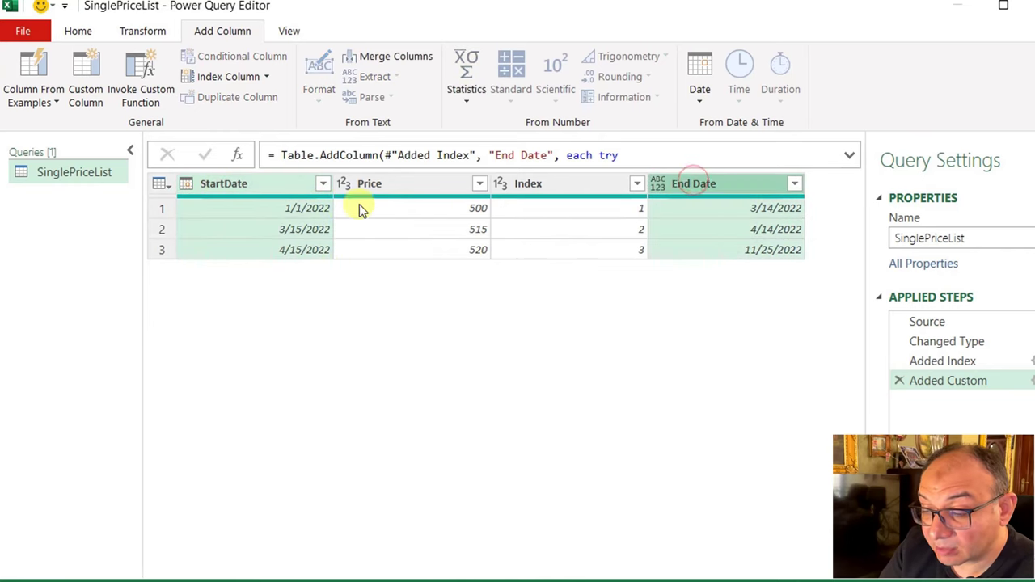
pyautogui.keyDown('ctrl'); pyautogui.click(377, 190); pyautogui.keyUp('ctrl')
pyautogui.rightClick(379, 191)
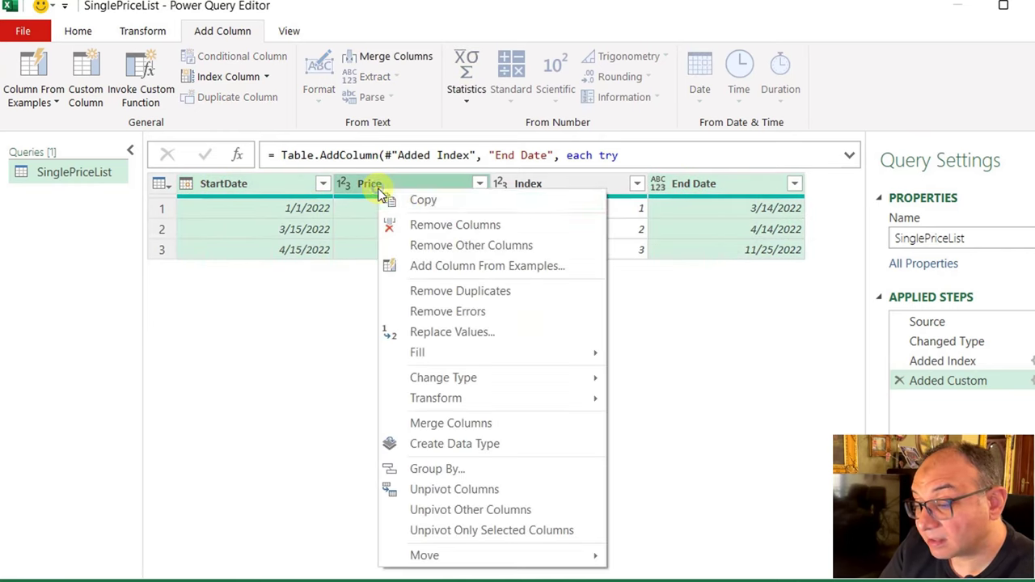
pyautogui.click(461, 245)
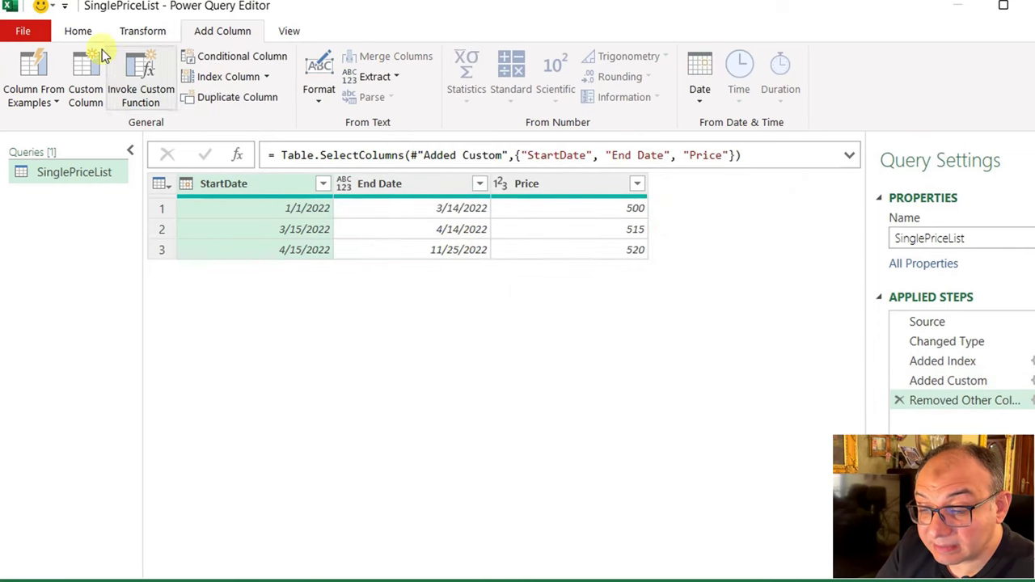
# Step: Close the query editor and load the query as a table to cell E4 of the existing SinglePriceList worksheet
pyautogui.click(87, 31)
pyautogui.click(33, 102)
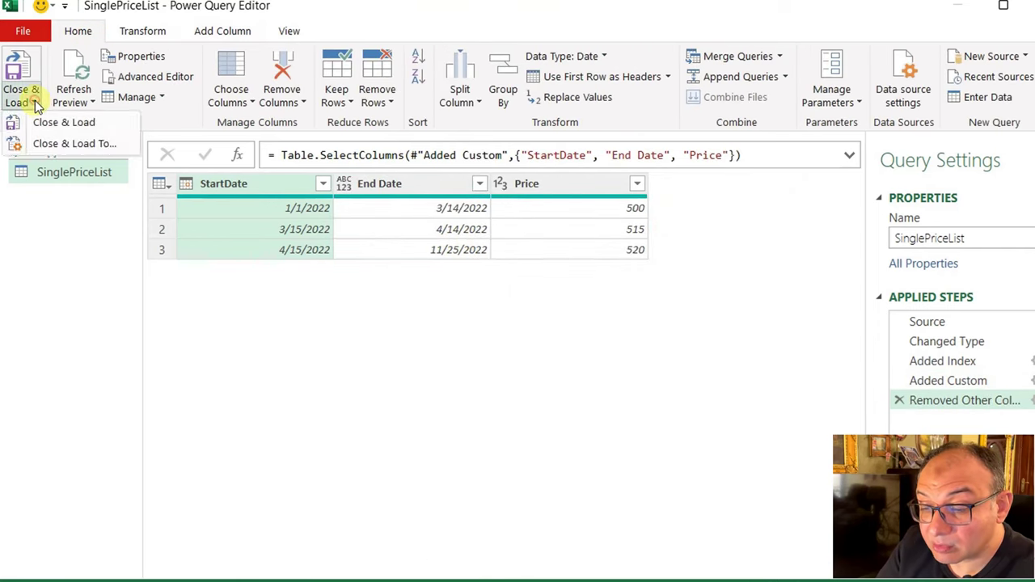
pyautogui.click(63, 142)
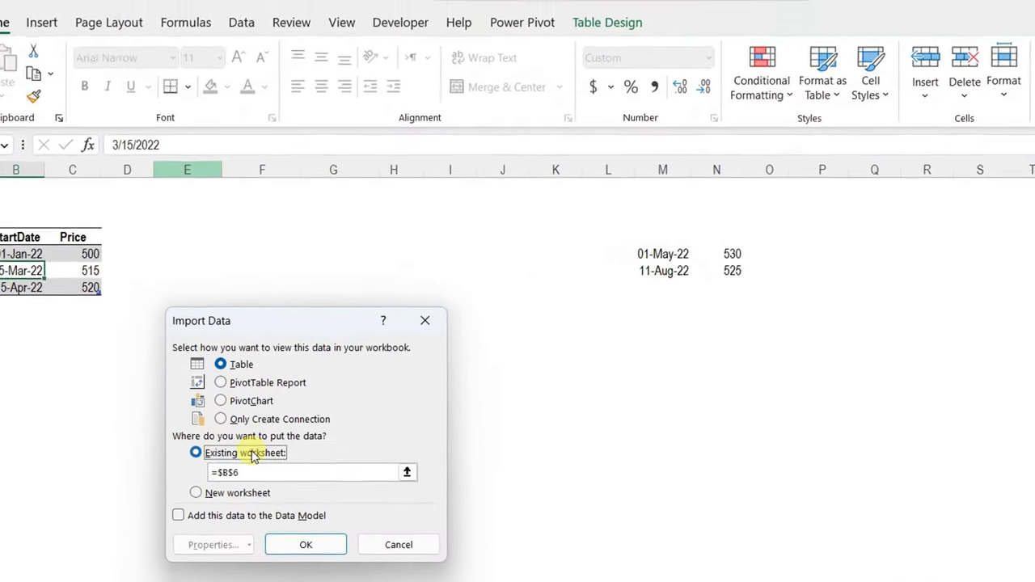
pyautogui.click(187, 236)
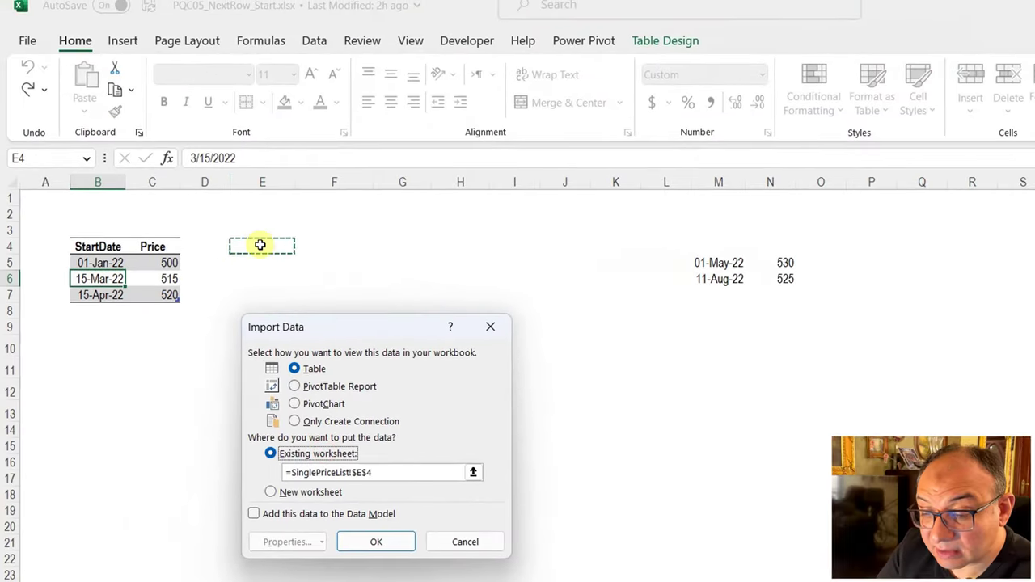
pyautogui.click(395, 542)
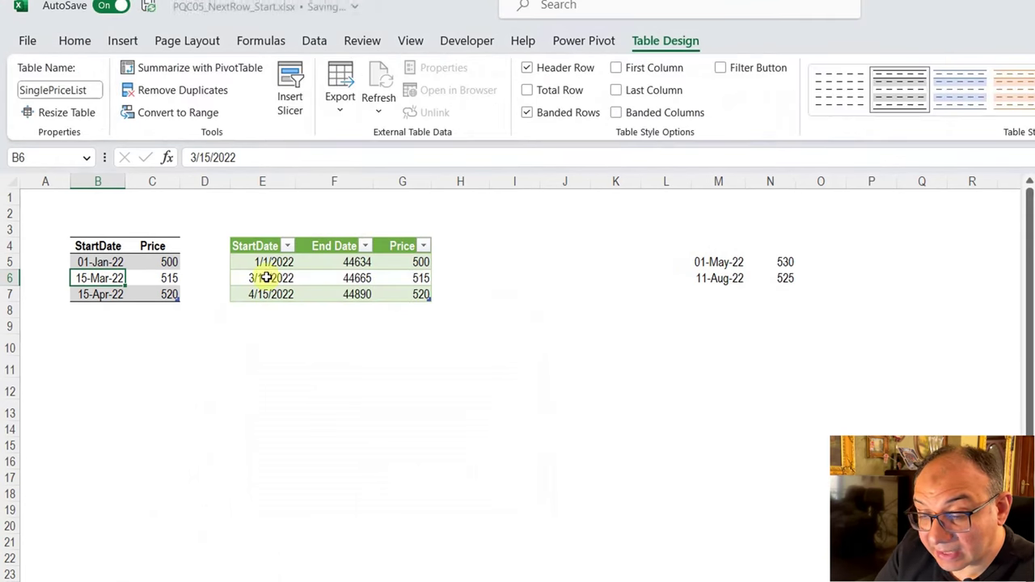
# Step: Apply the black banded style to the loaded table and copy the source table's date format onto its StartDate and End Date cells
pyautogui.click(334, 278)
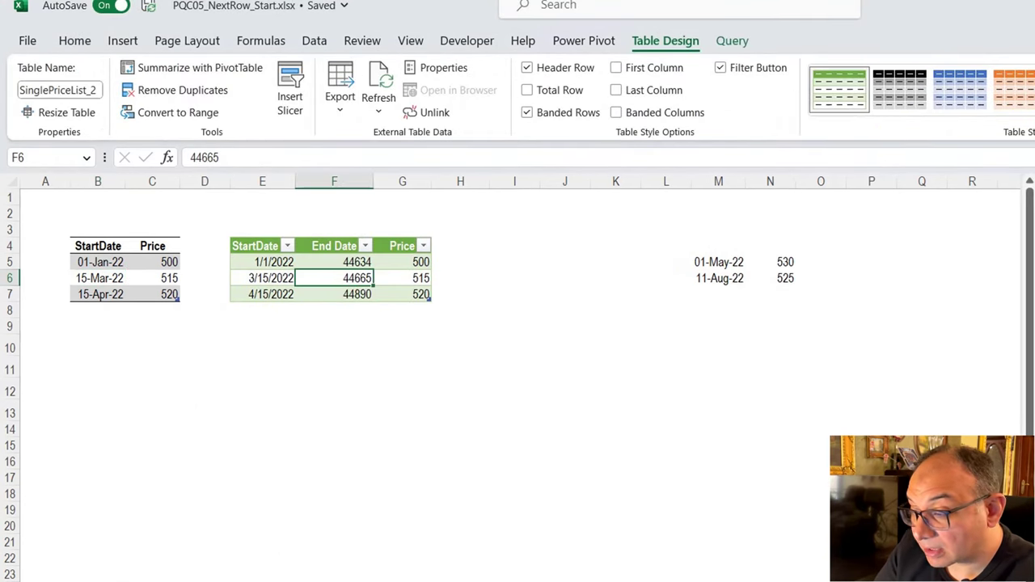
pyautogui.click(898, 114)
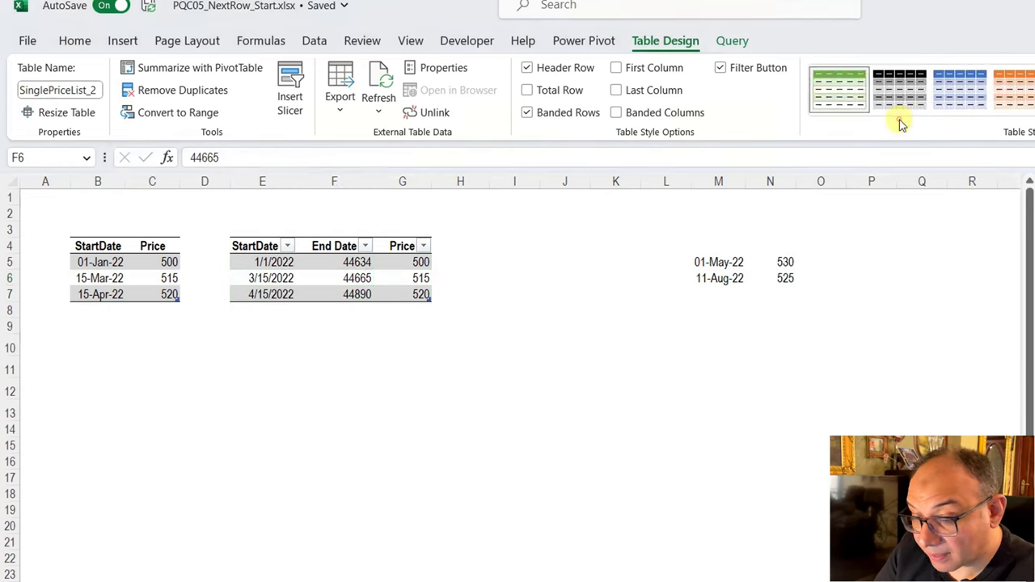
pyautogui.click(331, 348)
pyautogui.click(97, 262)
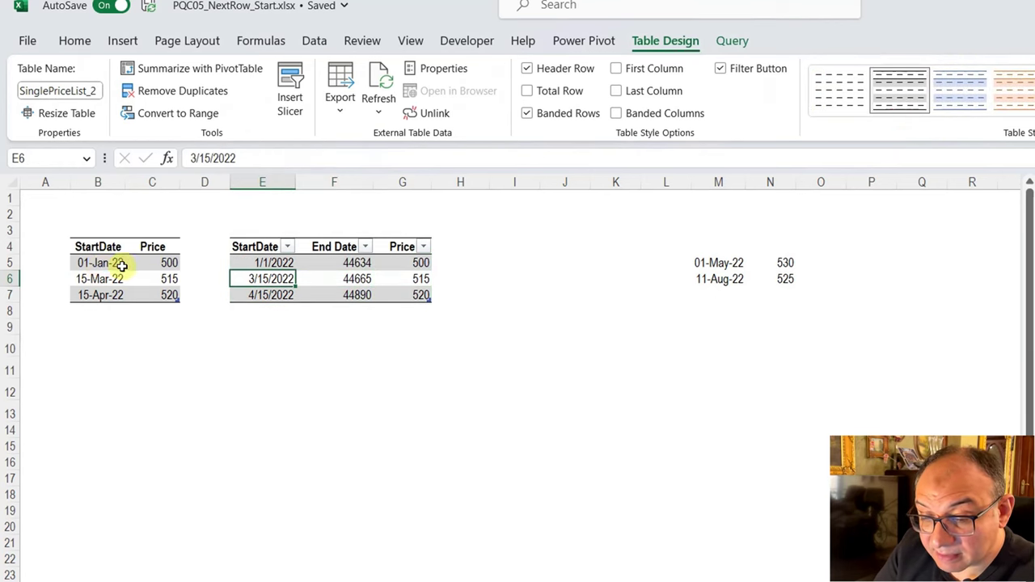
pyautogui.click(80, 41)
pyautogui.click(114, 112)
pyautogui.moveTo(283, 262); pyautogui.dragTo(332, 291)
pyautogui.click(342, 280)
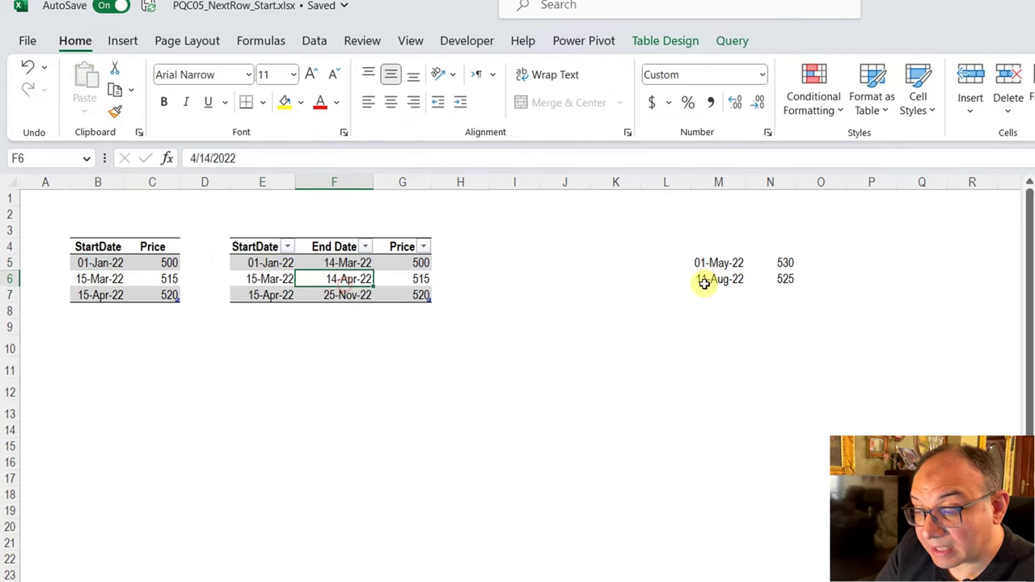
# Step: Copy the two extra price rows from M5:N6 into the source table starting at B8 and refresh the loaded query table
pyautogui.moveTo(711, 262); pyautogui.dragTo(766, 275)
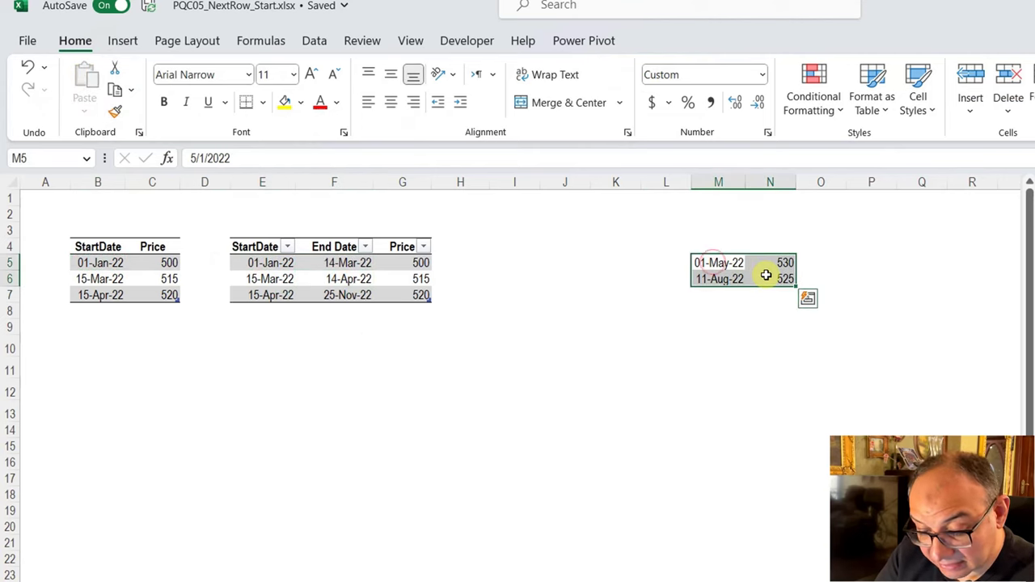
pyautogui.hotkey('ctrl', 'c')
pyautogui.click(84, 310)
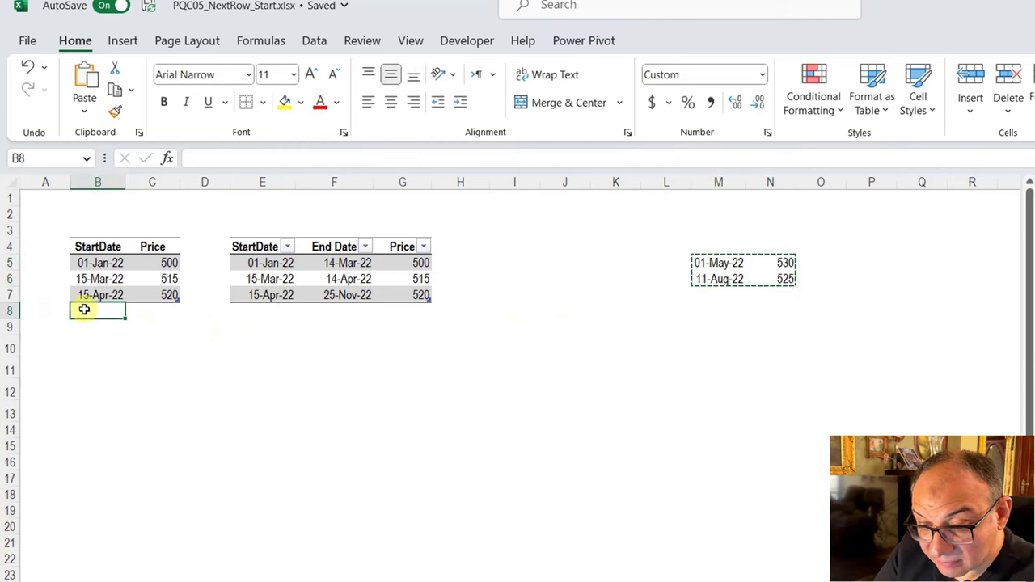
pyautogui.hotkey('ctrl', 'v')
pyautogui.rightClick(327, 280)
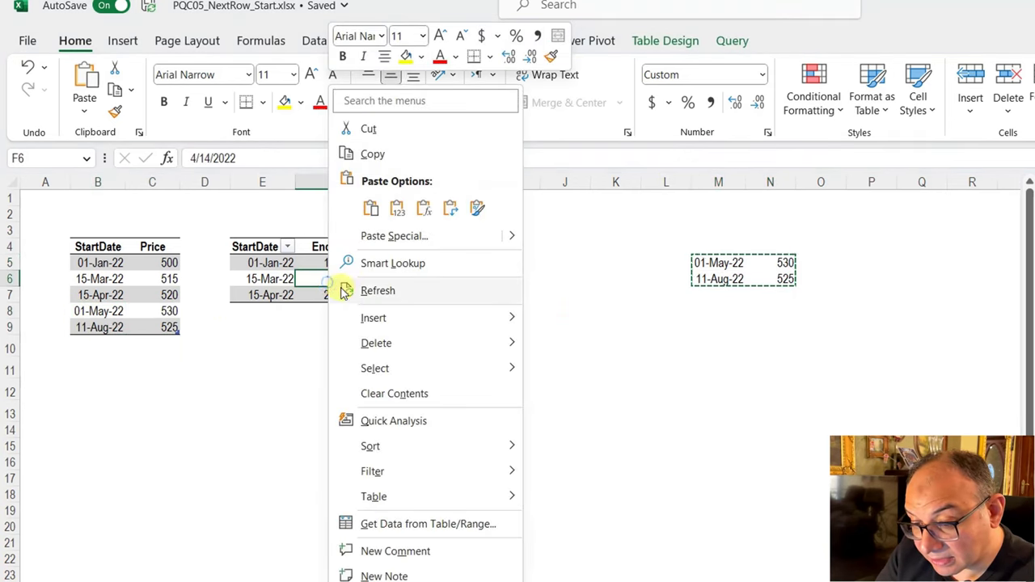
pyautogui.click(374, 291)
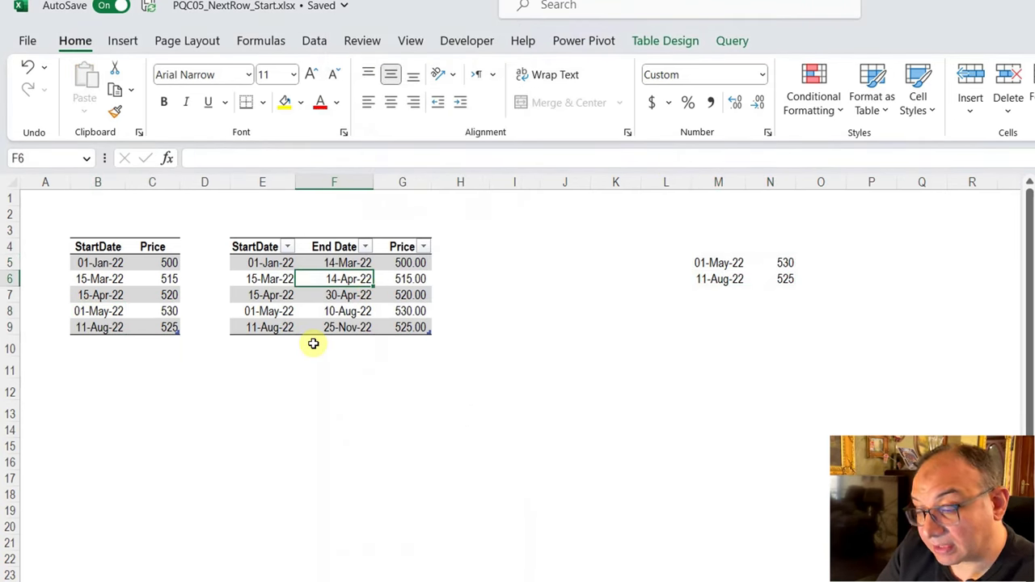